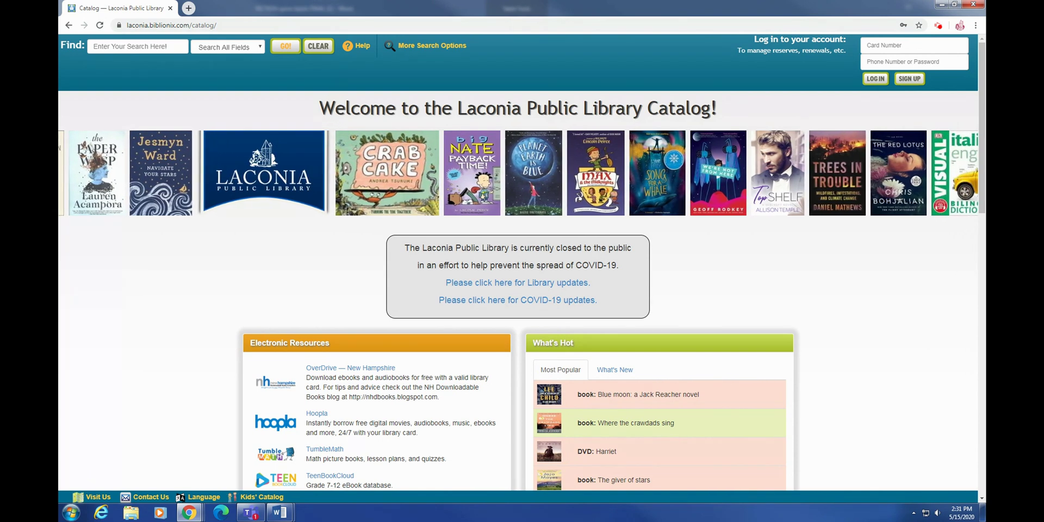
Step: Log in to the Laconia Public Library Catalog with the saved library card number and password
{"action": "left_click", "coordinate": [948, 48]}
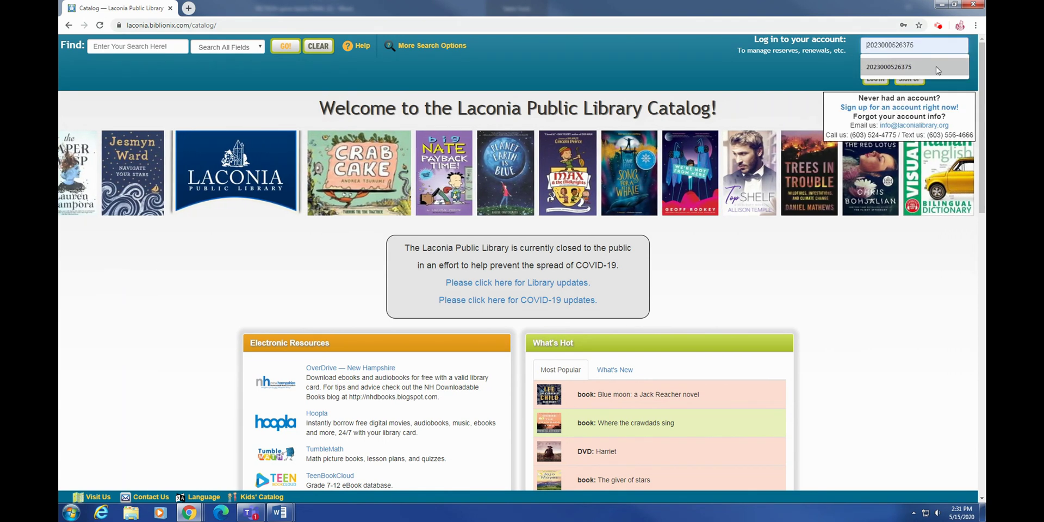
{"action": "left_click", "coordinate": [949, 66]}
{"action": "left_click", "coordinate": [950, 65]}
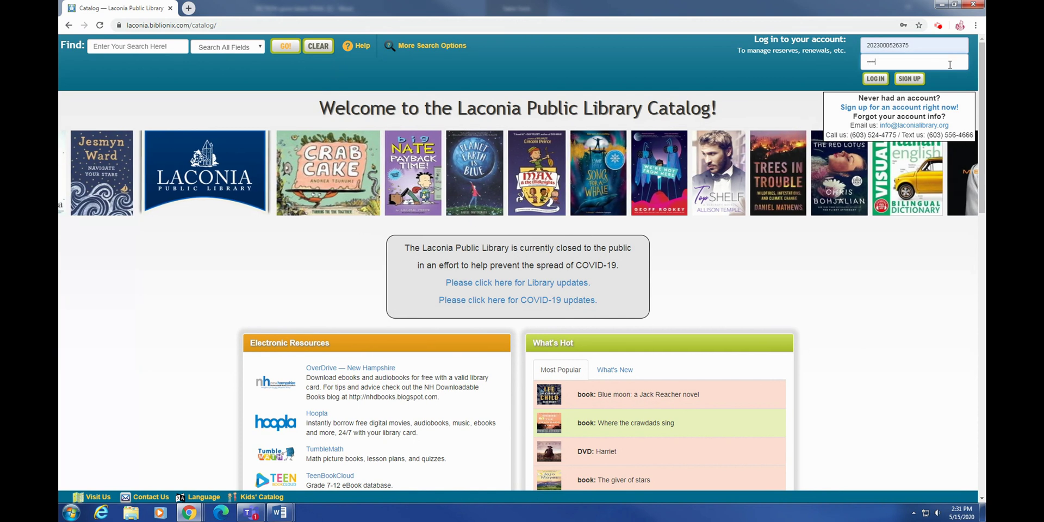
{"action": "key", "text": "Return"}
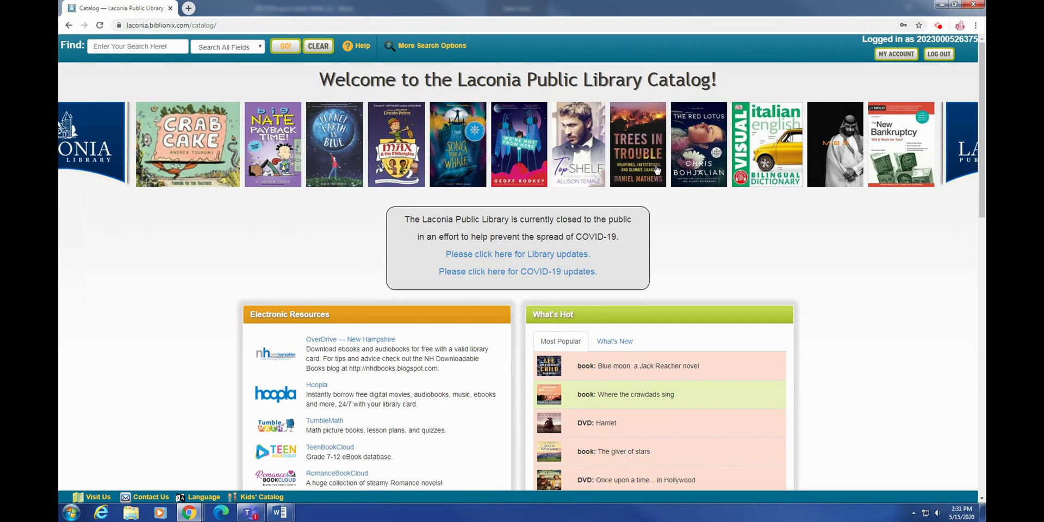
Step: Open Ancestry.com Library Edition from Electronic Resources in a new tab
{"action": "scroll", "coordinate": [657, 170], "scroll_direction": "down", "scroll_amount": 7}
{"action": "scroll", "coordinate": [657, 168], "scroll_direction": "down", "scroll_amount": 5}
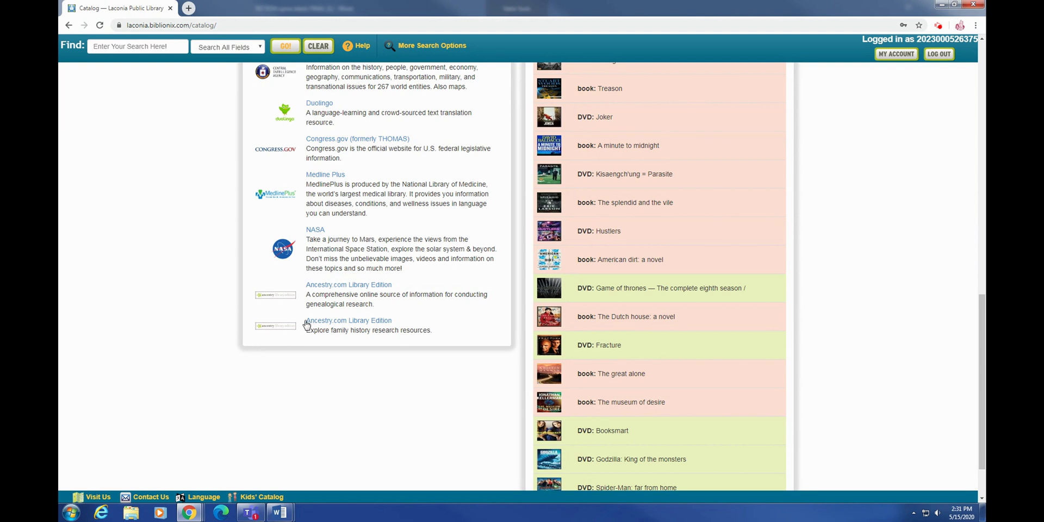
{"action": "left_click", "coordinate": [345, 324]}
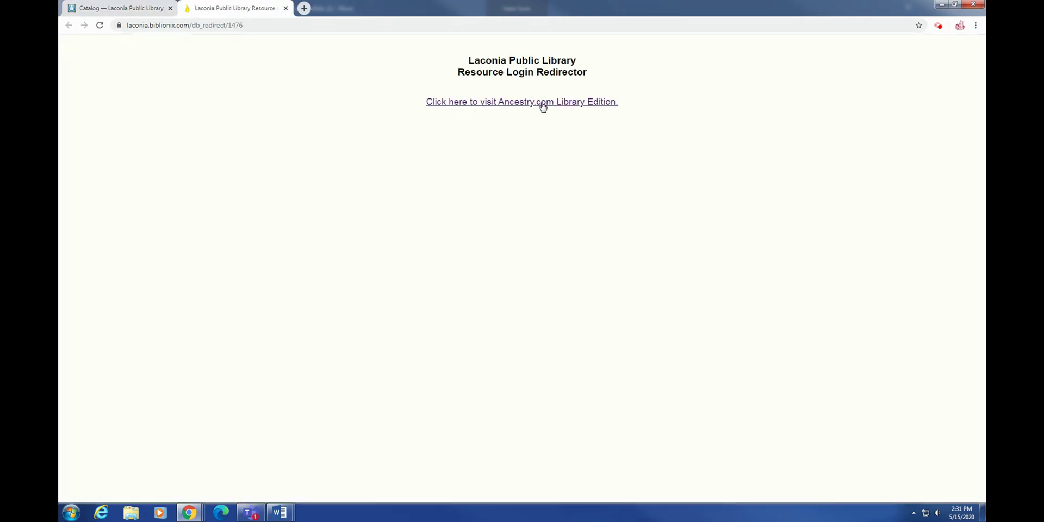
Step: Continue past the library redirect page into Ancestry Library Edition and go to its Search page
{"action": "left_click", "coordinate": [546, 104]}
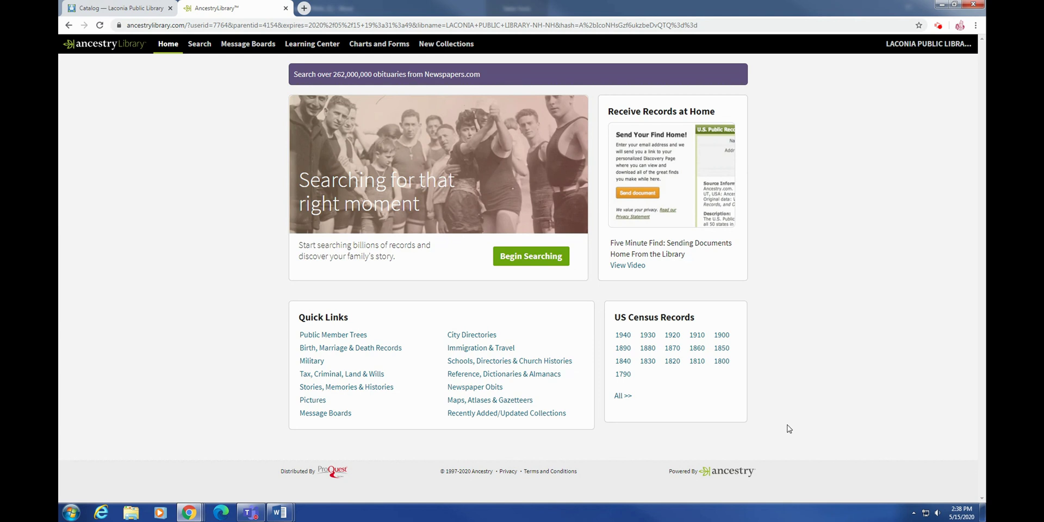
{"action": "left_click", "coordinate": [527, 260]}
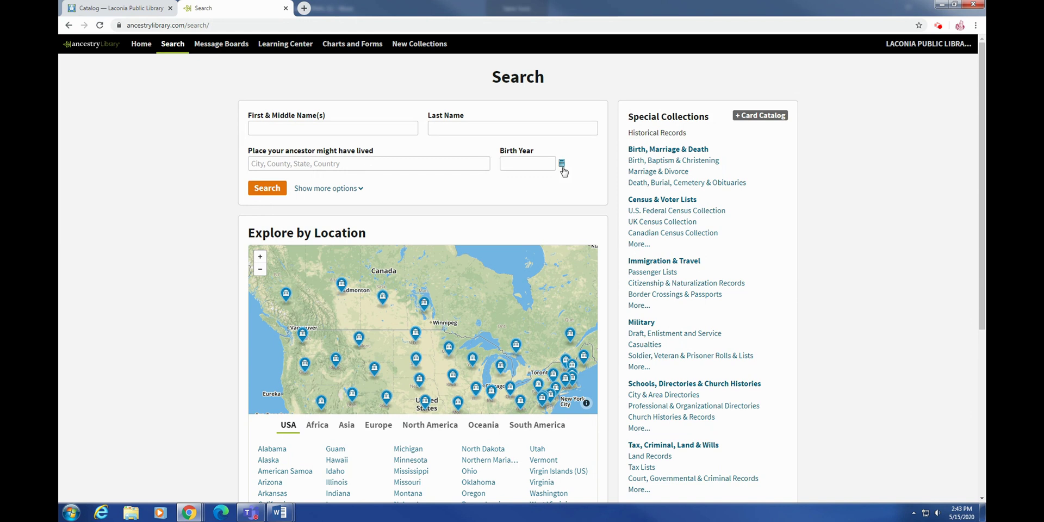
Step: Browse the location map through Africa, Asia and Europe, ending on North America
{"action": "scroll", "coordinate": [562, 268], "scroll_direction": "down", "scroll_amount": 1}
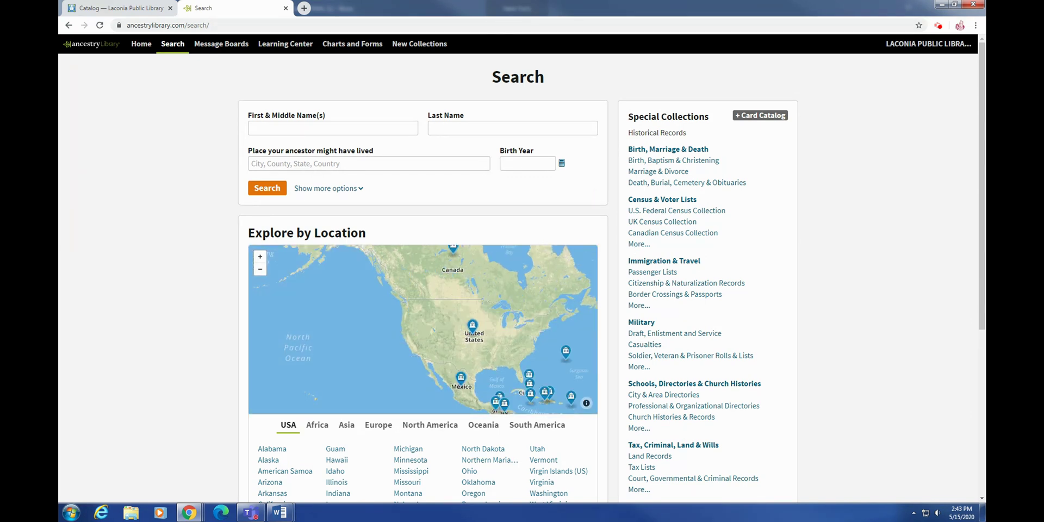
{"action": "left_click_drag", "start_coordinate": [868, 304], "coordinate": [866, 278]}
{"action": "scroll", "coordinate": [753, 322], "scroll_direction": "down", "scroll_amount": 3}
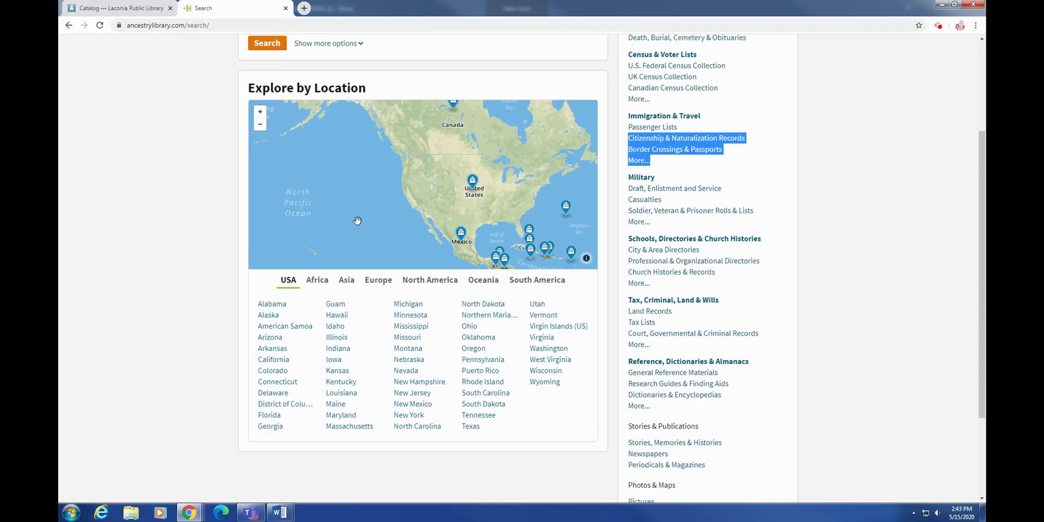
{"action": "left_click", "coordinate": [317, 279]}
{"action": "left_click", "coordinate": [349, 281]}
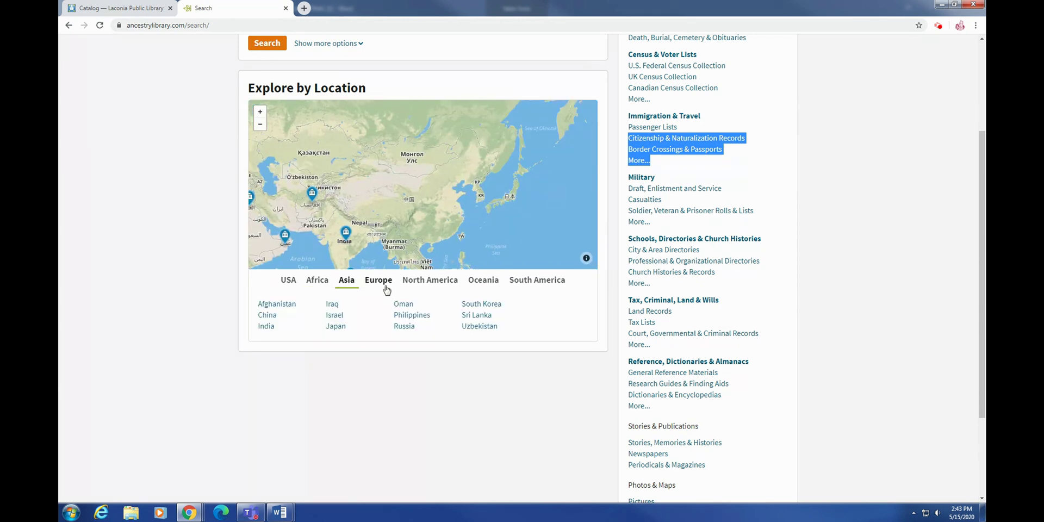
{"action": "left_click", "coordinate": [382, 285]}
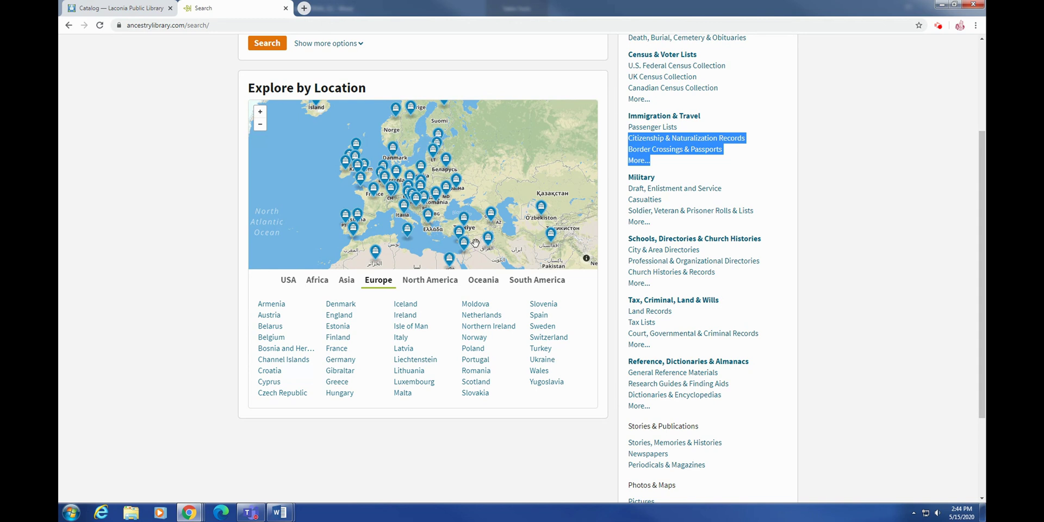
{"action": "left_click", "coordinate": [439, 288]}
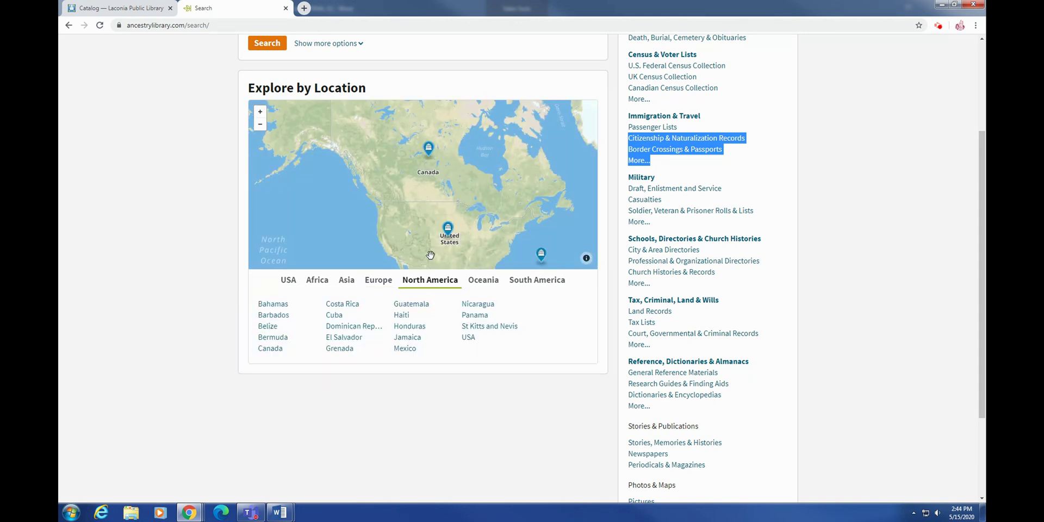
Step: Open the Birth, Marriage & Death collection under Special Collections
{"action": "scroll", "coordinate": [982, 299], "scroll_direction": "up", "scroll_amount": 3}
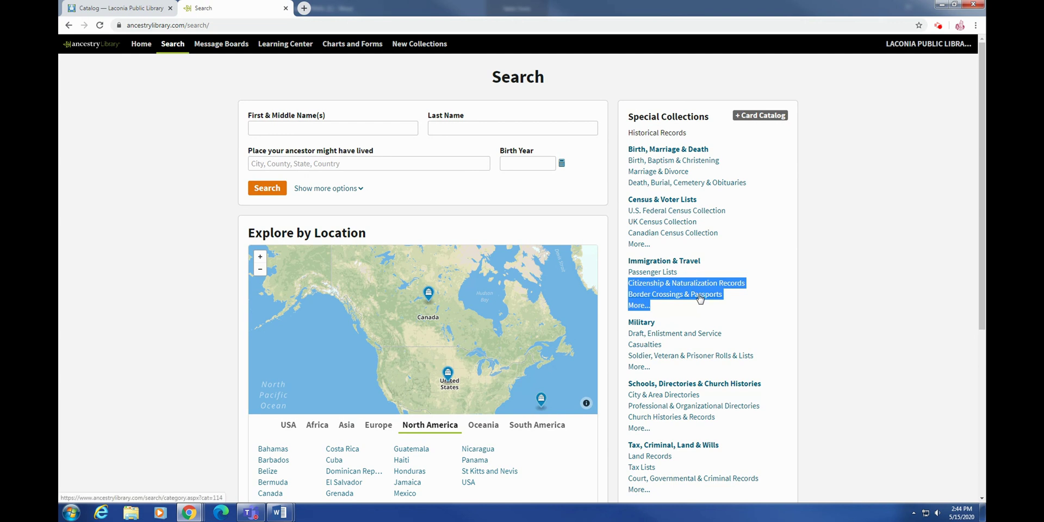
{"action": "left_click", "coordinate": [698, 248]}
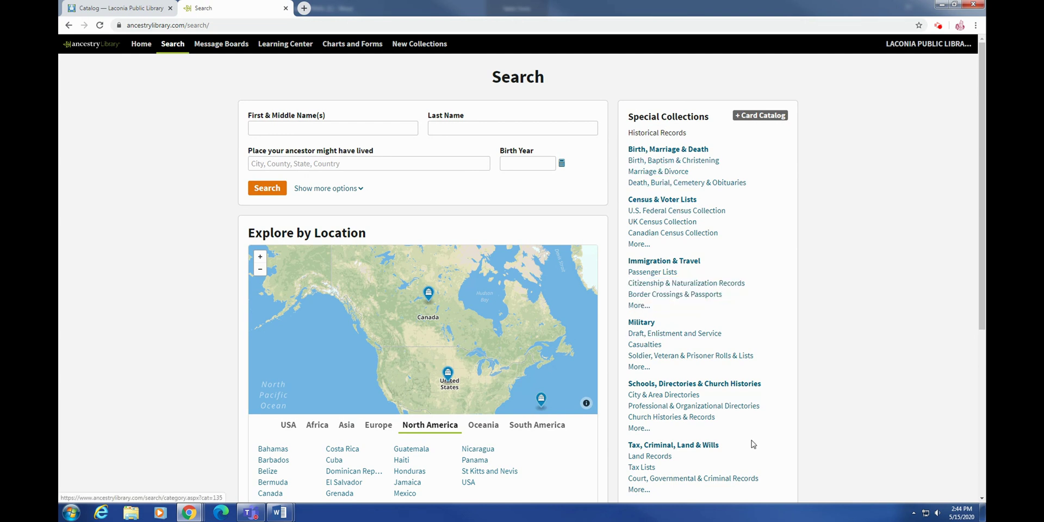
{"action": "scroll", "coordinate": [688, 417], "scroll_direction": "down", "scroll_amount": 3}
{"action": "scroll", "coordinate": [841, 418], "scroll_direction": "up", "scroll_amount": 3}
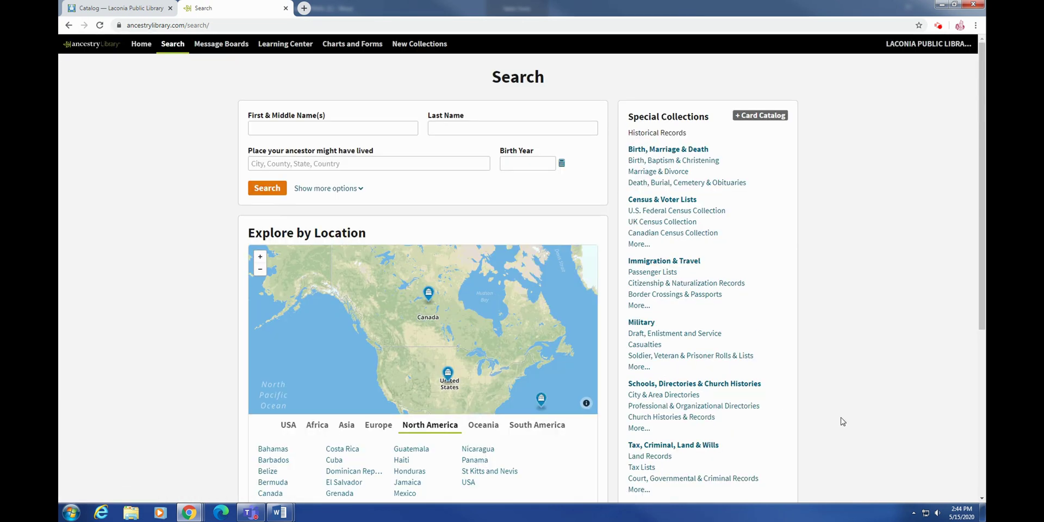
{"action": "left_click", "coordinate": [664, 151]}
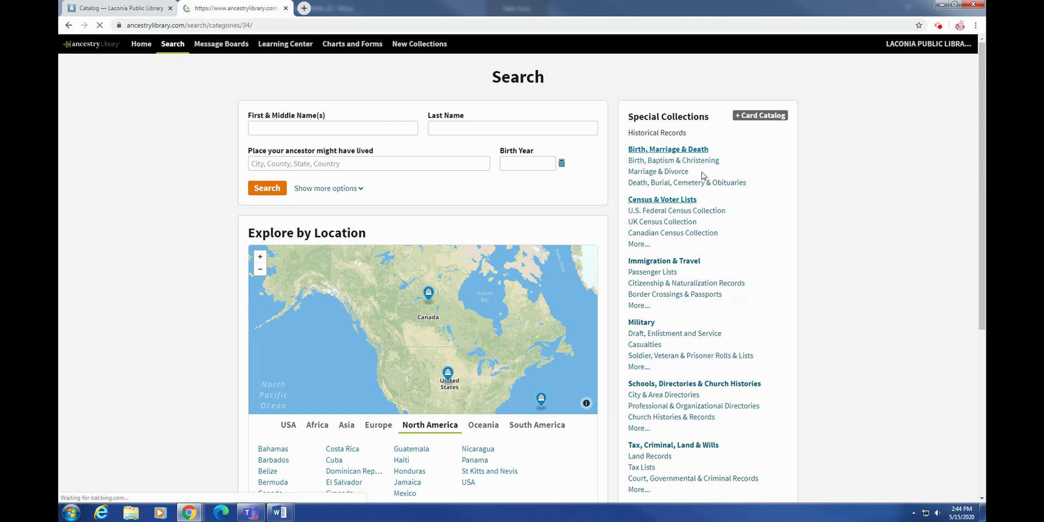
Step: Enter surname Rodgers and a birth year of 1920 in the Birth, Marriage & Death form
{"action": "scroll", "coordinate": [750, 249], "scroll_direction": "down", "scroll_amount": 1}
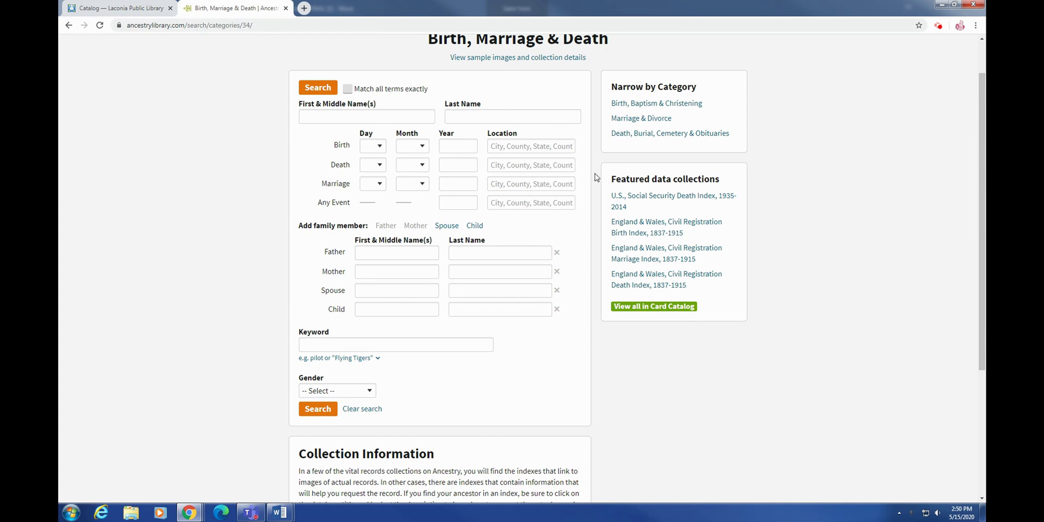
{"action": "left_click", "coordinate": [519, 117]}
{"action": "type", "text": "Rodgers"}
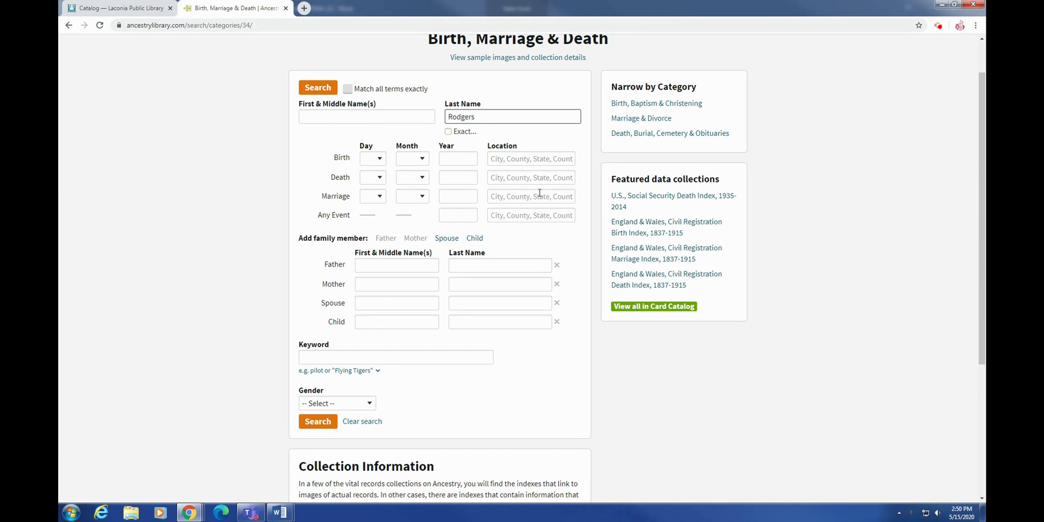
{"action": "left_click", "coordinate": [461, 159]}
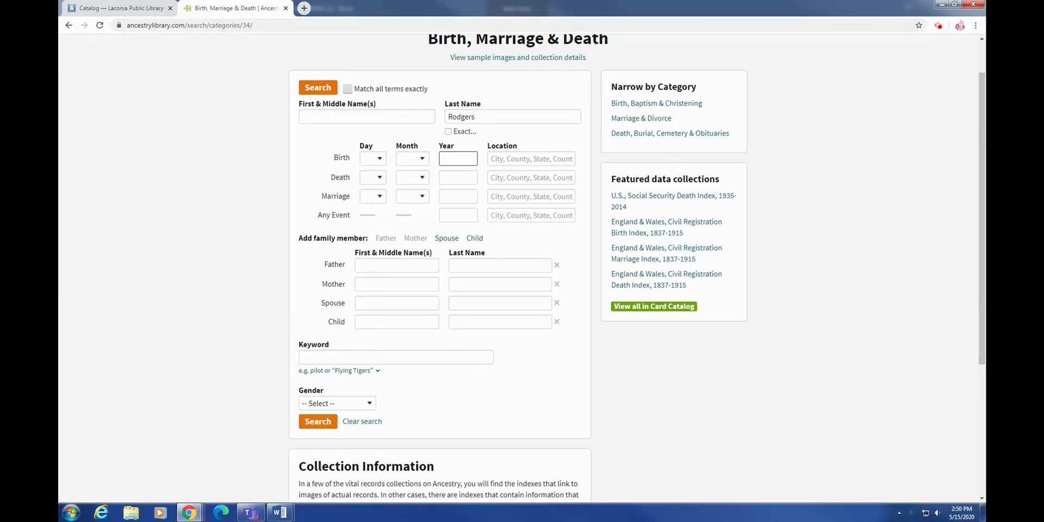
{"action": "type", "text": "1920"}
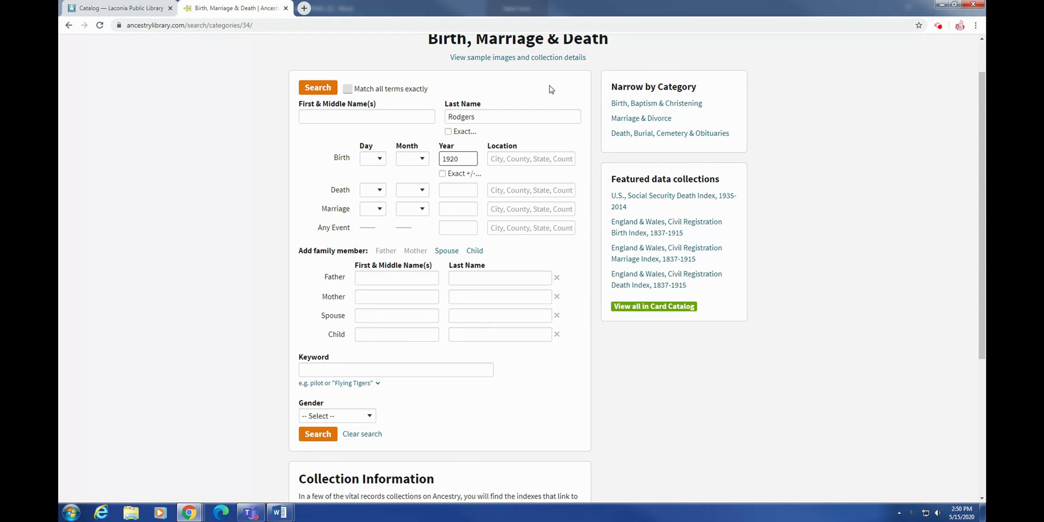
Step: Set birthplace to Salem, Essex, Massachusetts, USA, restrict gender to Female, and search
{"action": "left_click", "coordinate": [517, 163]}
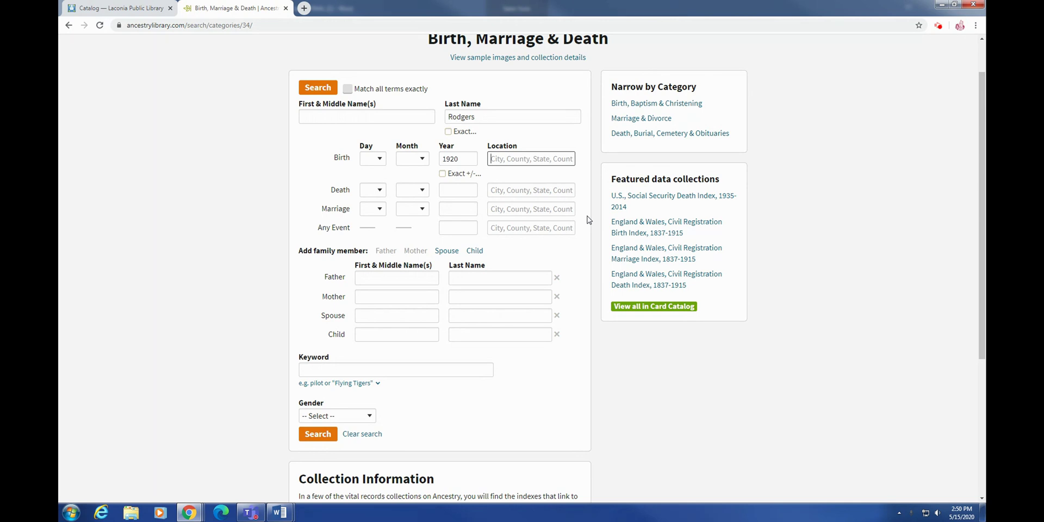
{"action": "type", "text": "Salem, Ma"}
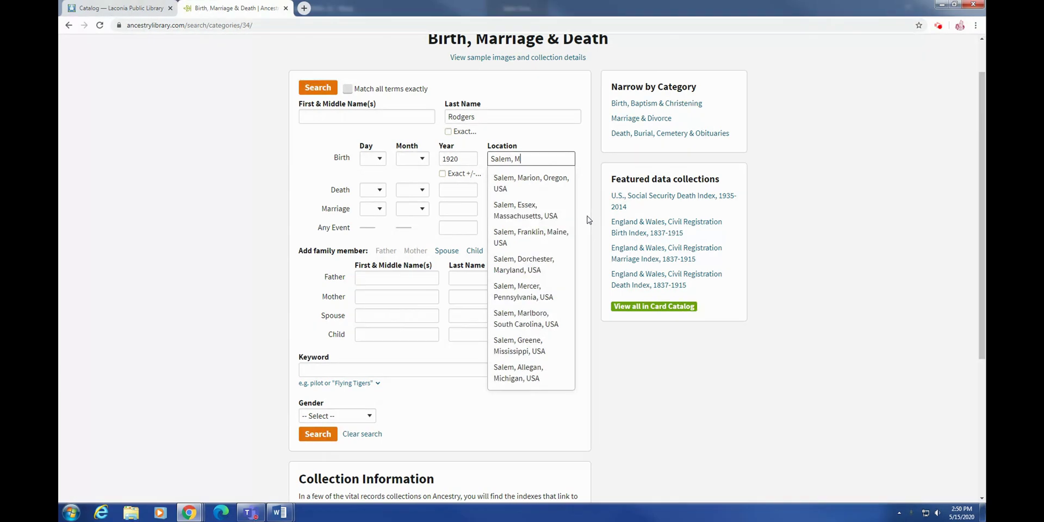
{"action": "left_click", "coordinate": [530, 220]}
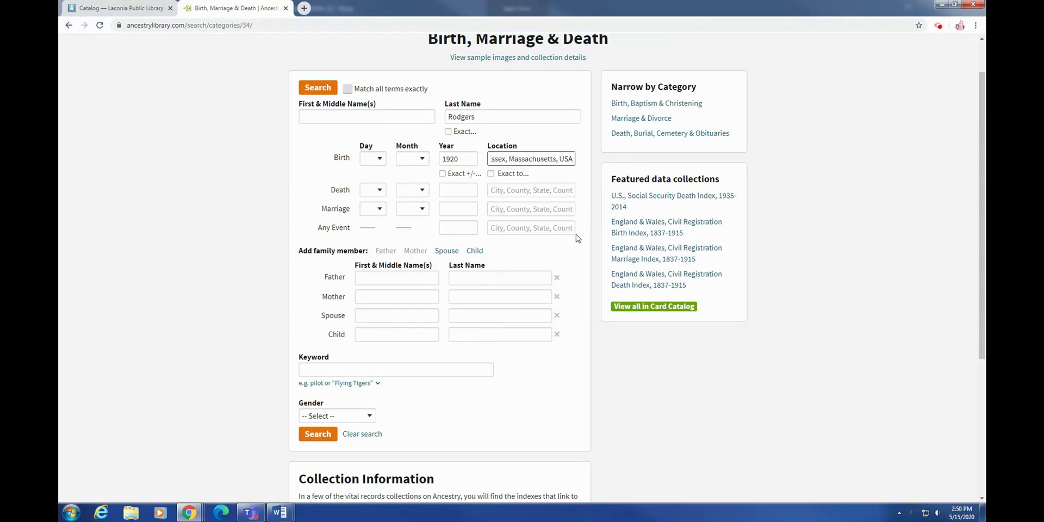
{"action": "left_click", "coordinate": [315, 417]}
{"action": "left_click", "coordinate": [319, 451]}
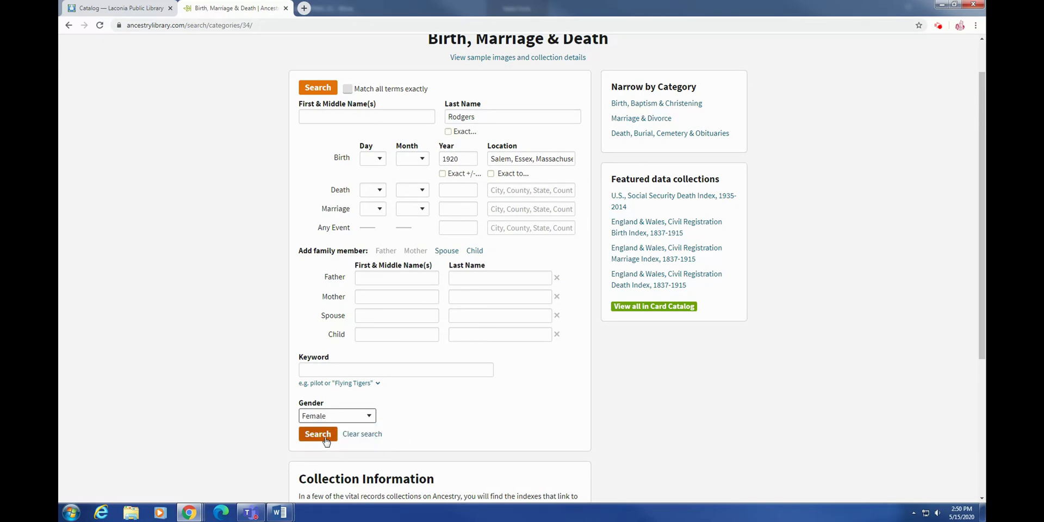
{"action": "left_click", "coordinate": [326, 441]}
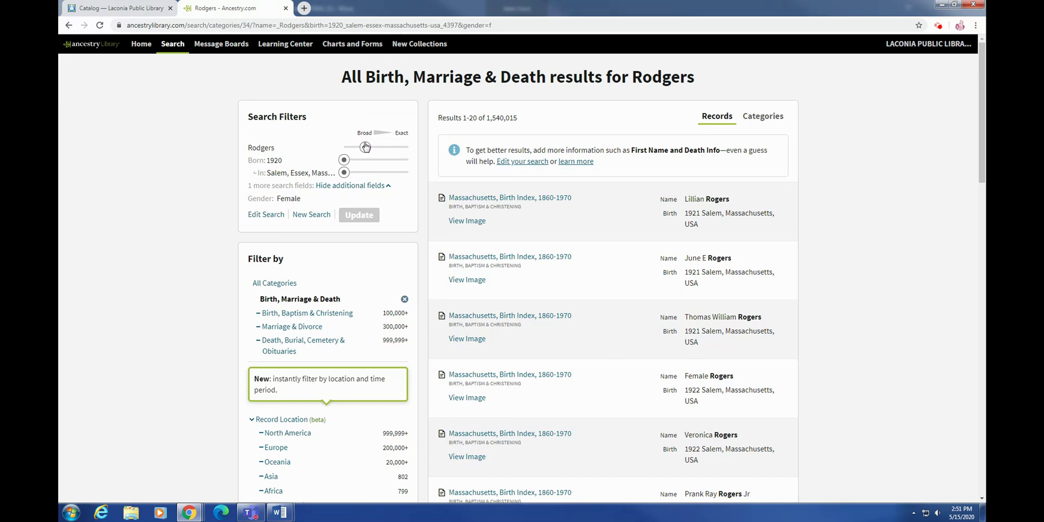
Step: Loosen Rodgers surname matching toward Broad and preview the first Massachusetts Birth Index, 1860-1970 result
{"action": "mouse_move", "coordinate": [365, 149]}
{"action": "mouse_move", "coordinate": [366, 149]}
{"action": "left_mouse_down"}
{"action": "mouse_move", "coordinate": [408, 147]}
{"action": "mouse_move", "coordinate": [344, 147]}
{"action": "mouse_move", "coordinate": [365, 147]}
{"action": "left_mouse_up"}
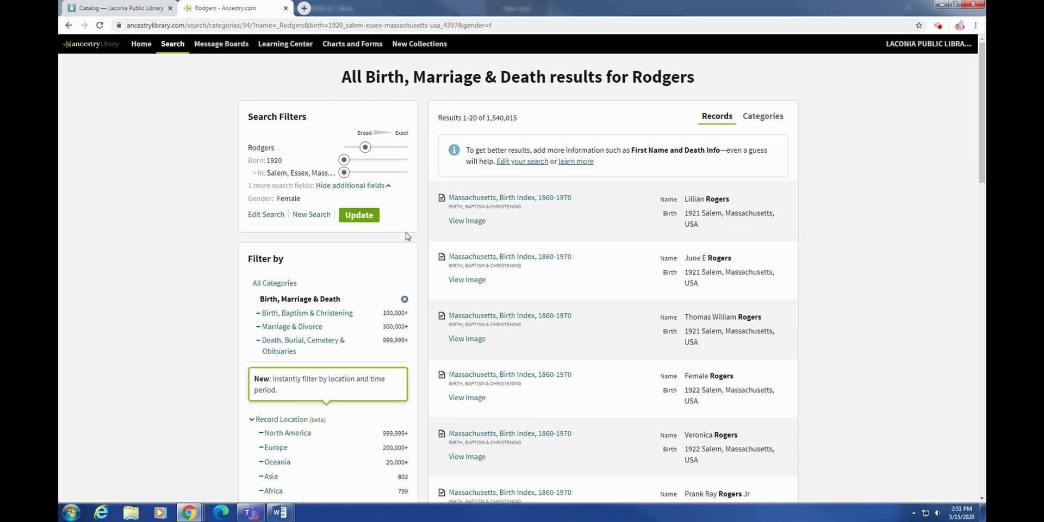
{"action": "scroll", "coordinate": [797, 226], "scroll_direction": "down", "scroll_amount": 2}
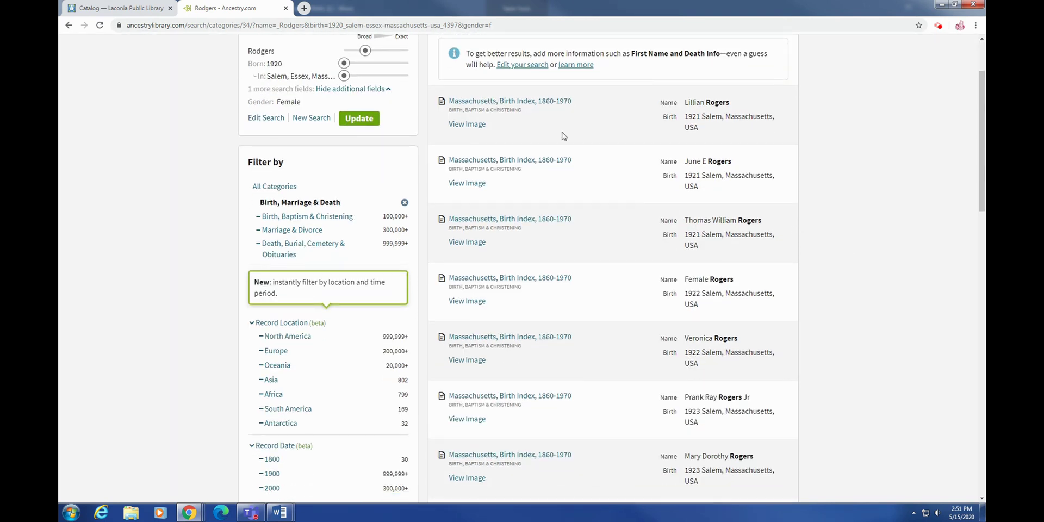
{"action": "mouse_move", "coordinate": [511, 103]}
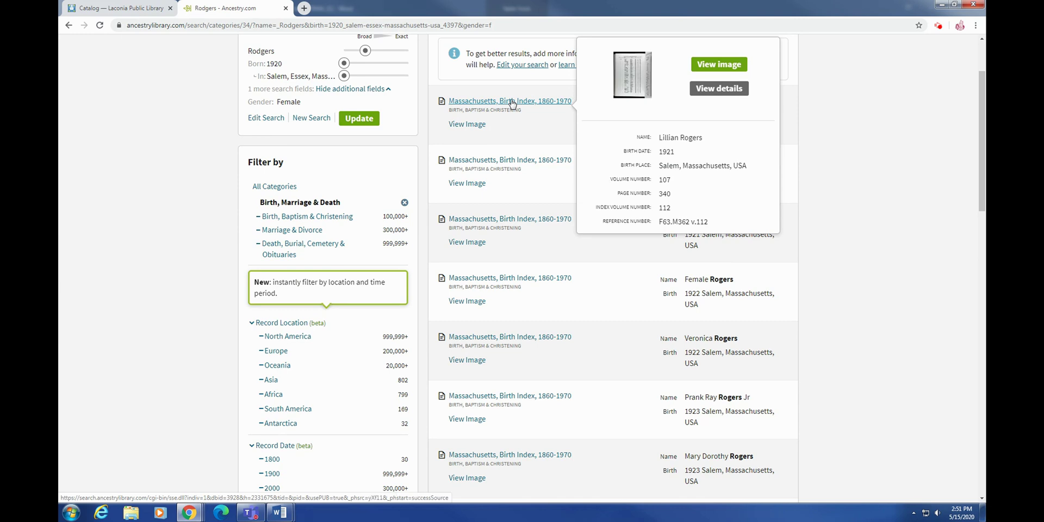
{"action": "left_click", "coordinate": [511, 102]}
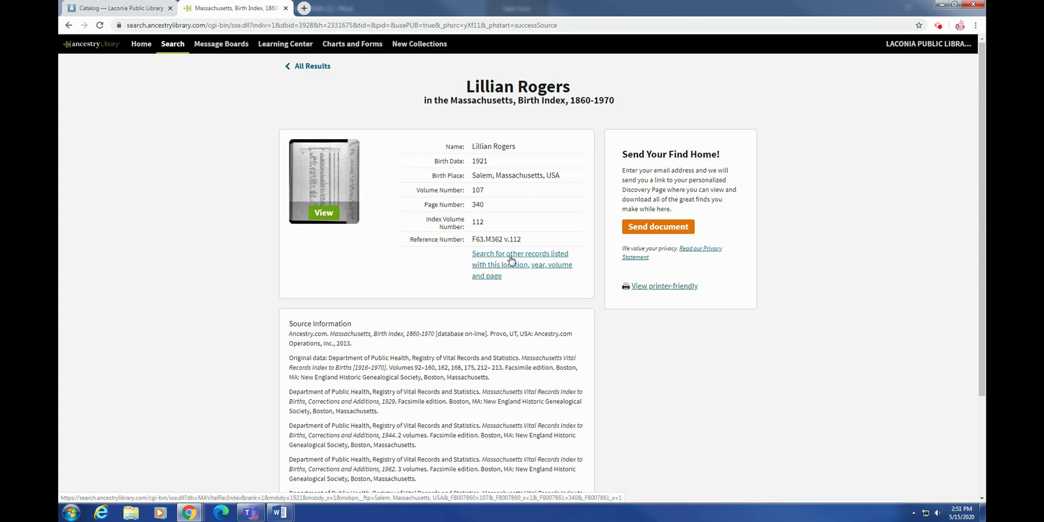
{"action": "scroll", "coordinate": [477, 259], "scroll_direction": "down", "scroll_amount": 1}
{"action": "left_click", "coordinate": [320, 171]}
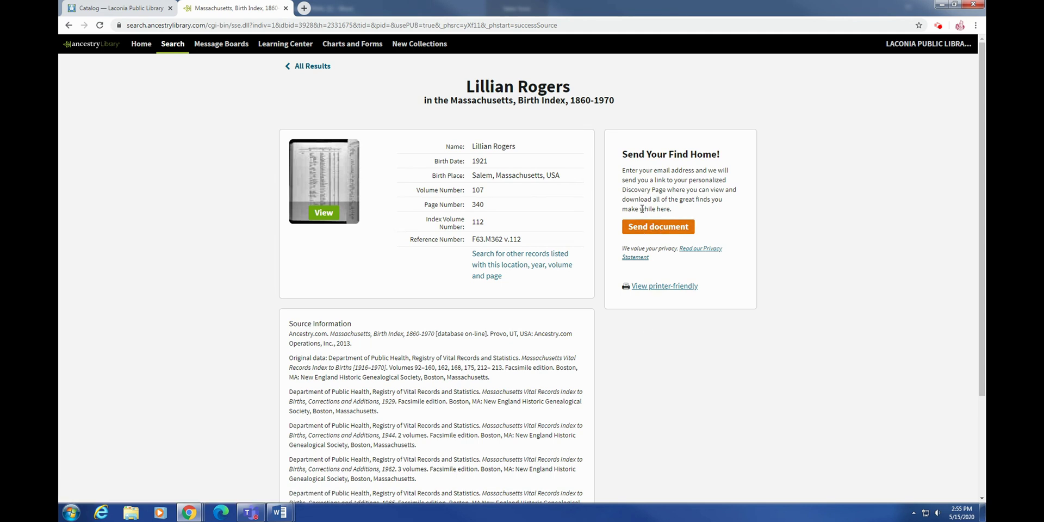
{"action": "scroll", "coordinate": [764, 213], "scroll_direction": "down", "scroll_amount": 3}
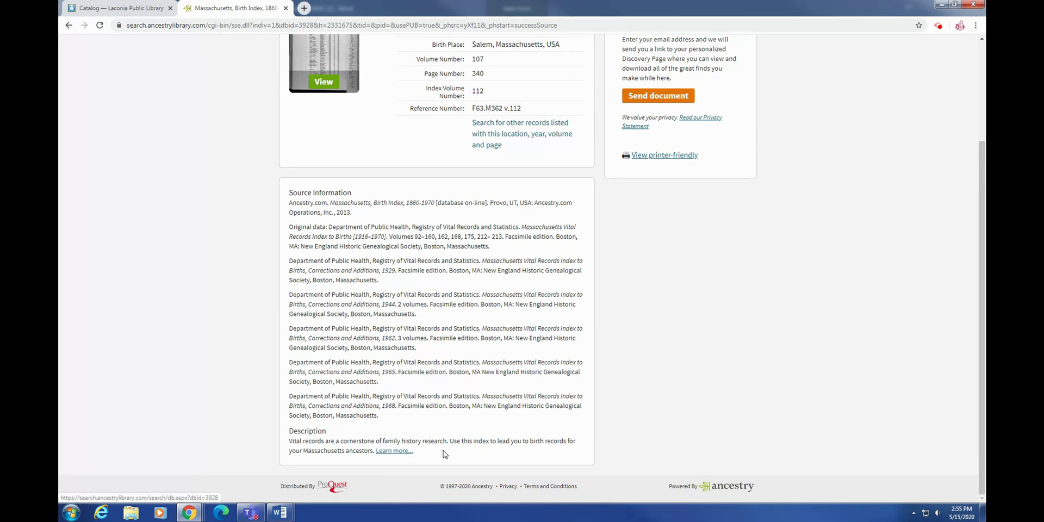
{"action": "scroll", "coordinate": [459, 450], "scroll_direction": "up", "scroll_amount": 3}
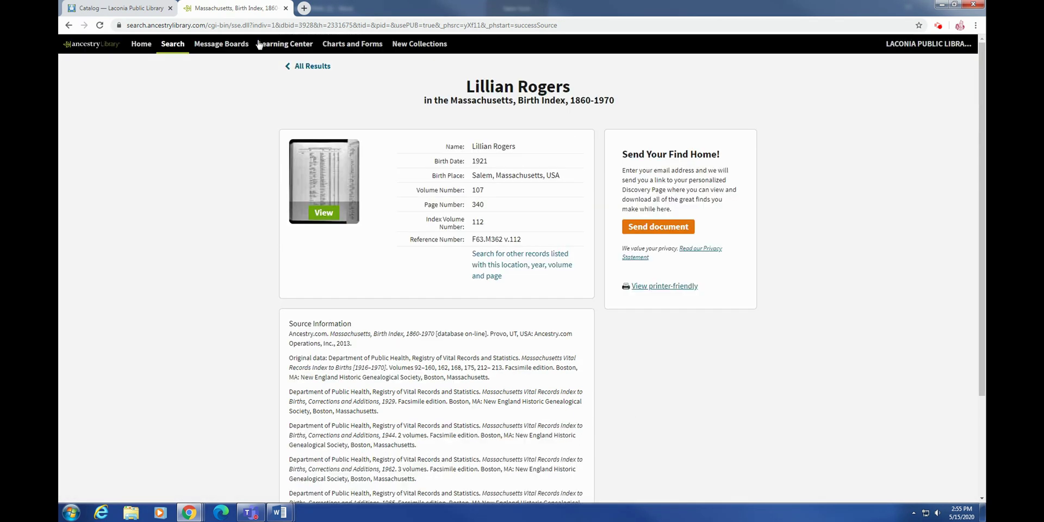
Step: Return to All Results for Rodgers and scroll through the Massachusetts Birth Index entries
{"action": "left_click", "coordinate": [321, 68]}
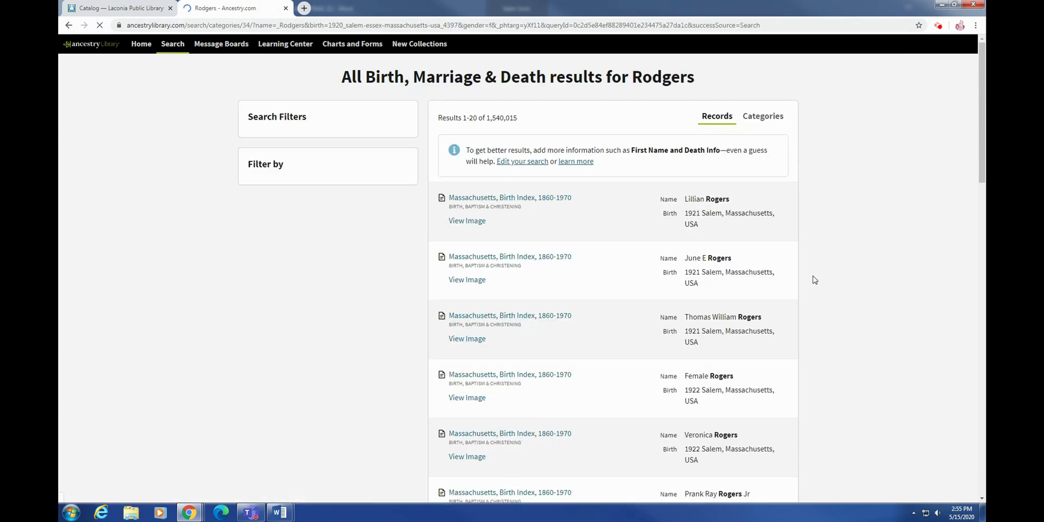
{"action": "scroll", "coordinate": [813, 275], "scroll_direction": "down", "scroll_amount": 5}
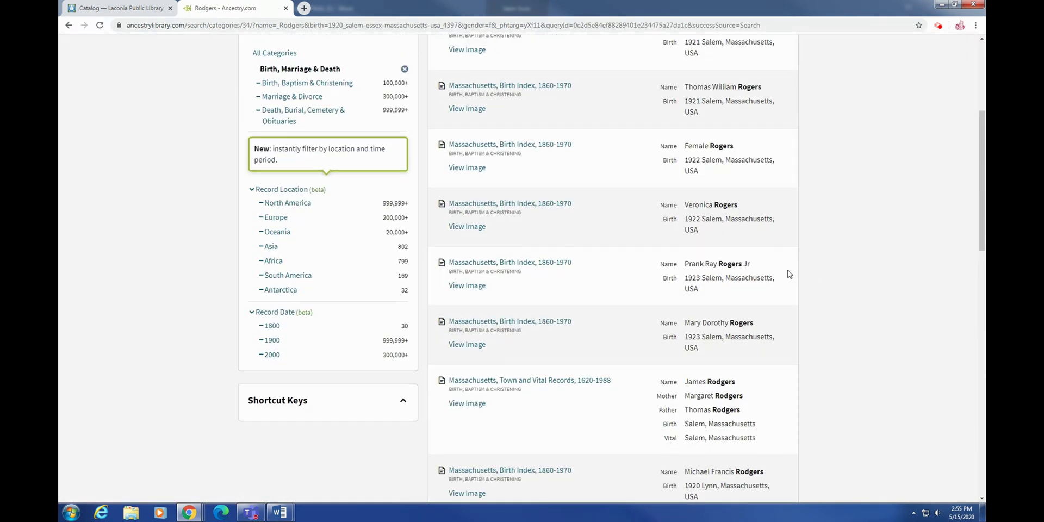
{"action": "scroll", "coordinate": [799, 273], "scroll_direction": "up", "scroll_amount": 3}
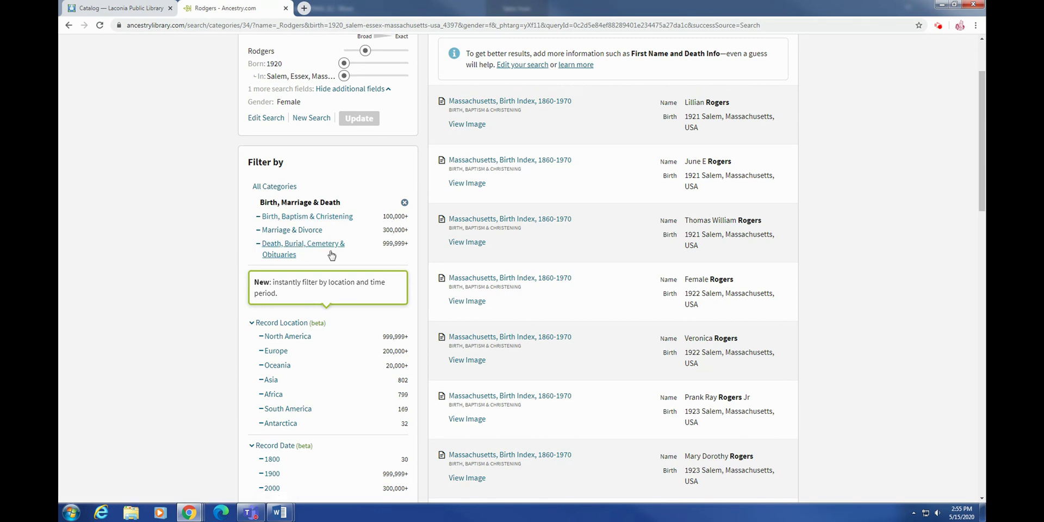
{"action": "left_click", "coordinate": [291, 230]}
{"action": "left_click", "coordinate": [266, 165]}
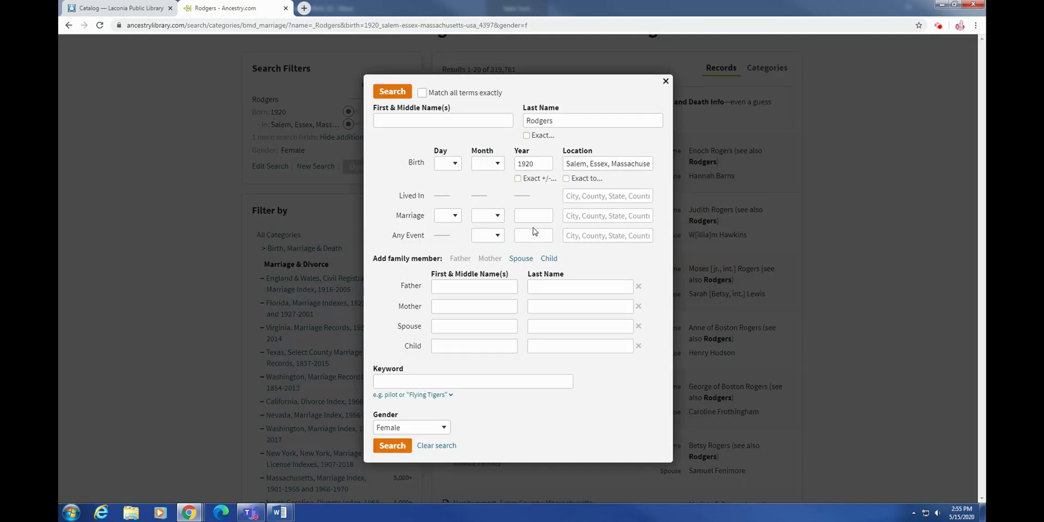
{"action": "left_click", "coordinate": [402, 116]}
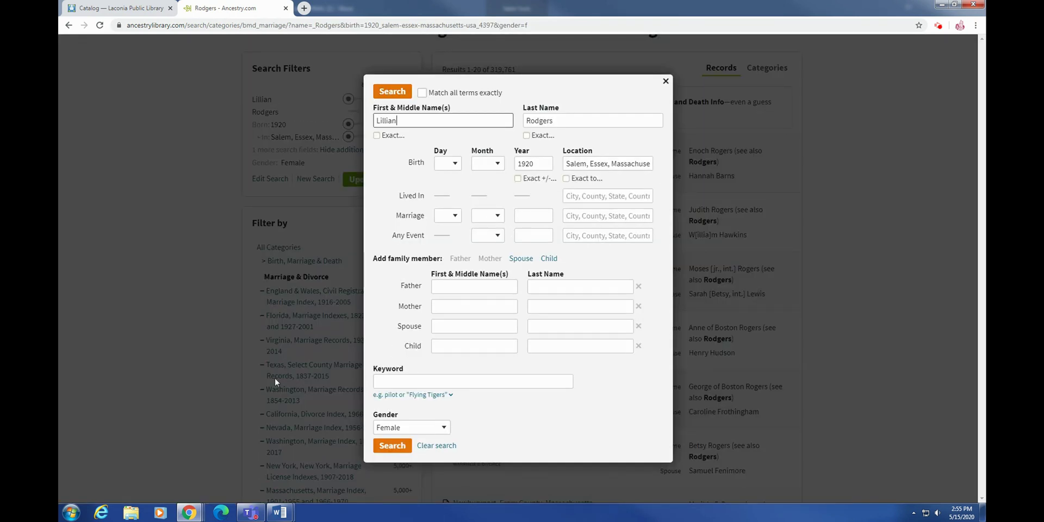
{"action": "left_click", "coordinate": [392, 445]}
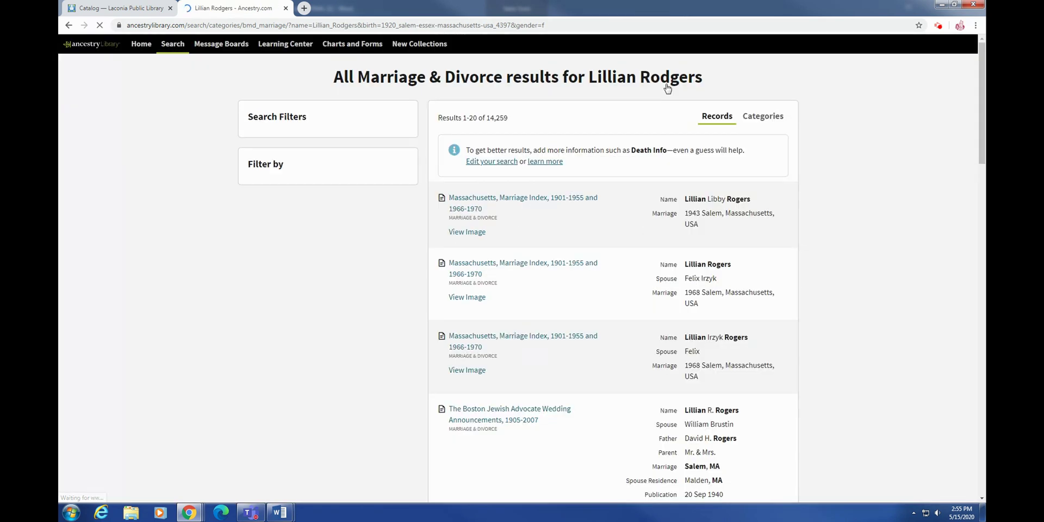
{"action": "left_click", "coordinate": [504, 204]}
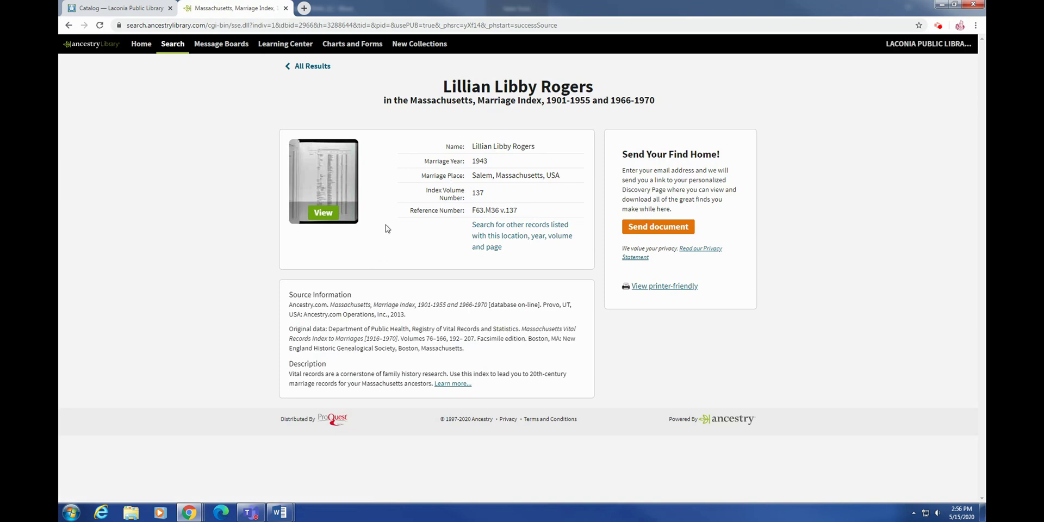
{"action": "left_click", "coordinate": [326, 214]}
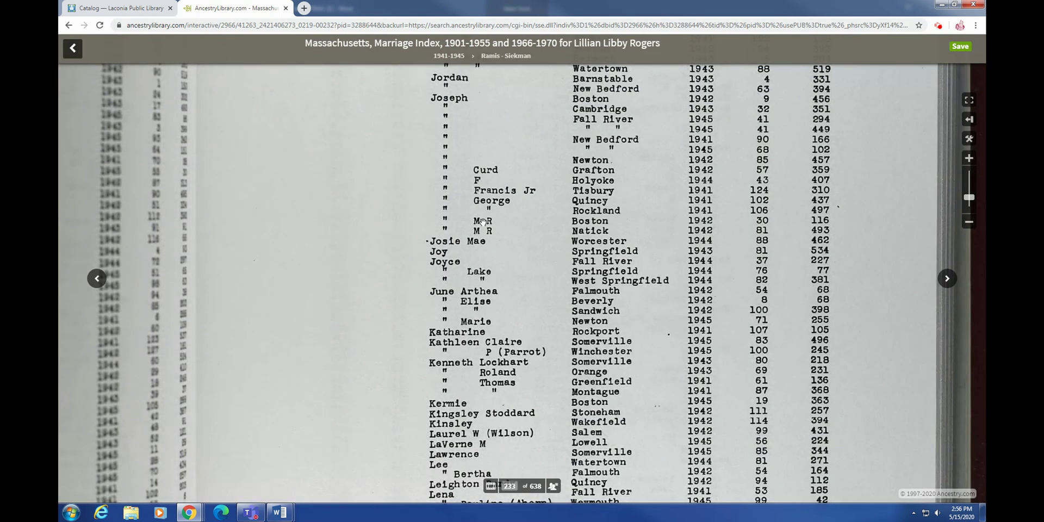
{"action": "scroll", "coordinate": [504, 227], "scroll_direction": "down", "scroll_amount": 3}
{"action": "scroll", "coordinate": [503, 228], "scroll_direction": "down", "scroll_amount": 10}
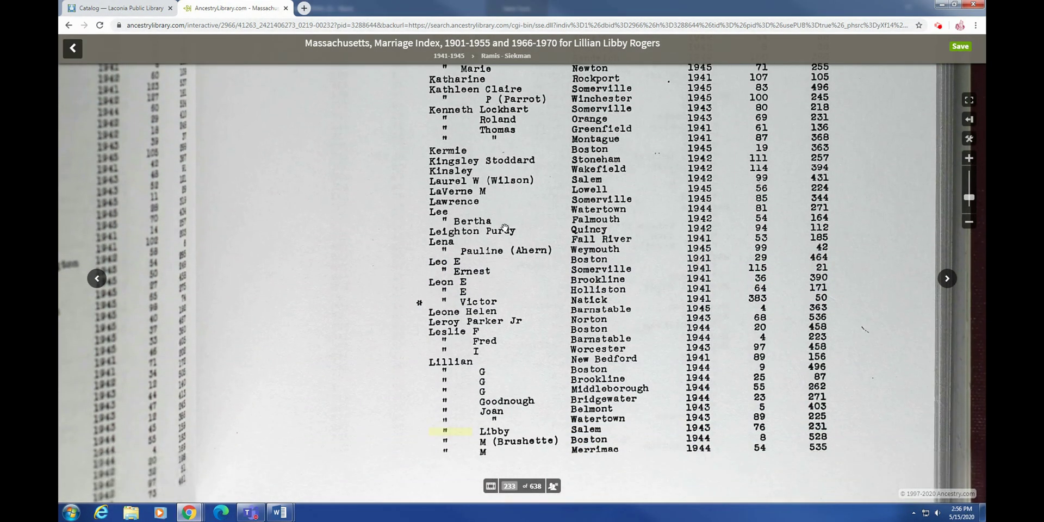
{"action": "scroll", "coordinate": [504, 227], "scroll_direction": "down", "scroll_amount": 3}
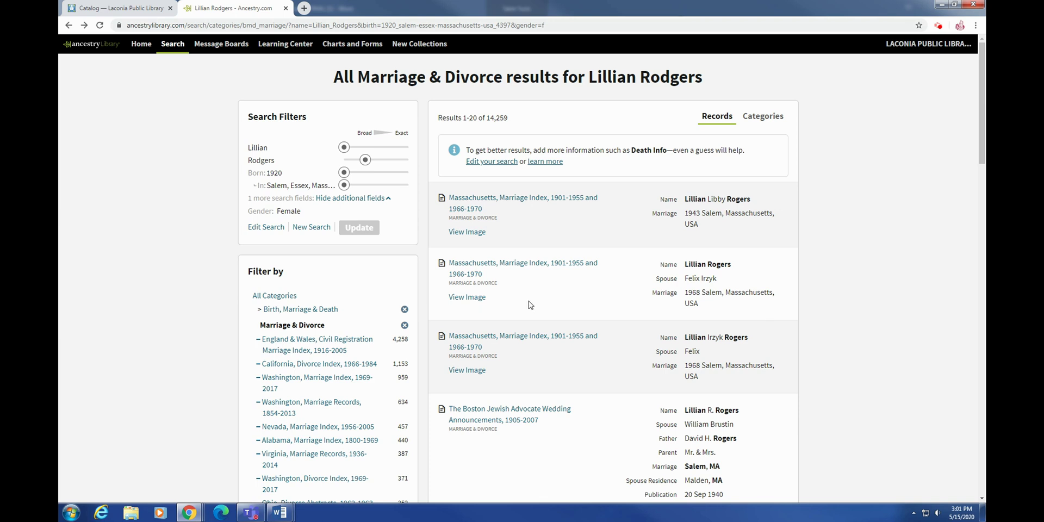
{"action": "left_click", "coordinate": [241, 53]}
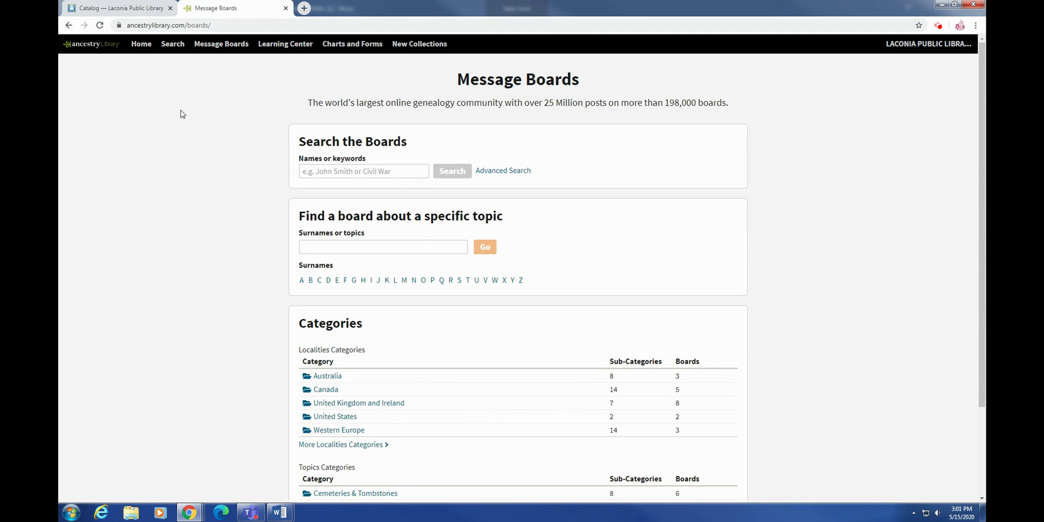
{"action": "left_click", "coordinate": [396, 171]}
{"action": "key", "text": "Return"}
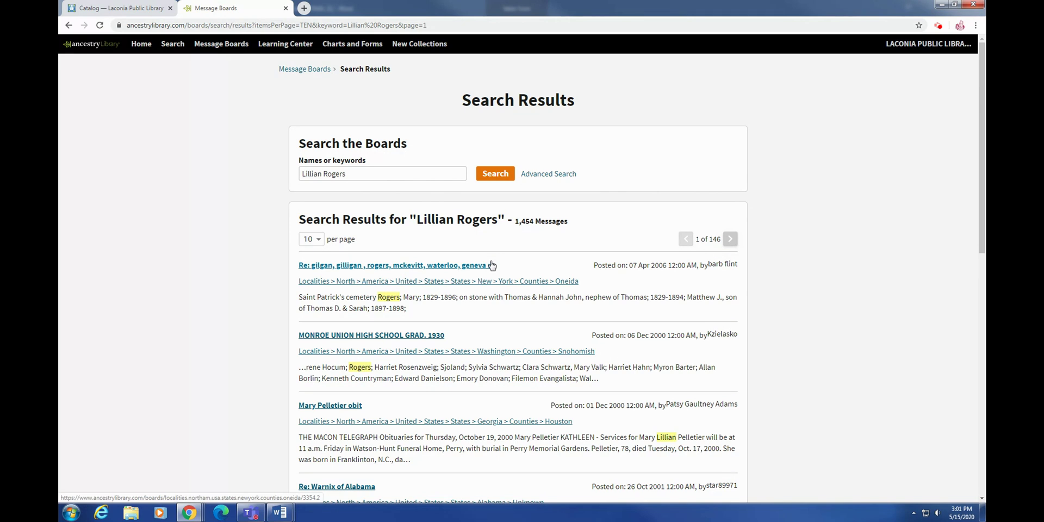
{"action": "scroll", "coordinate": [311, 173], "scroll_direction": "down", "scroll_amount": 3}
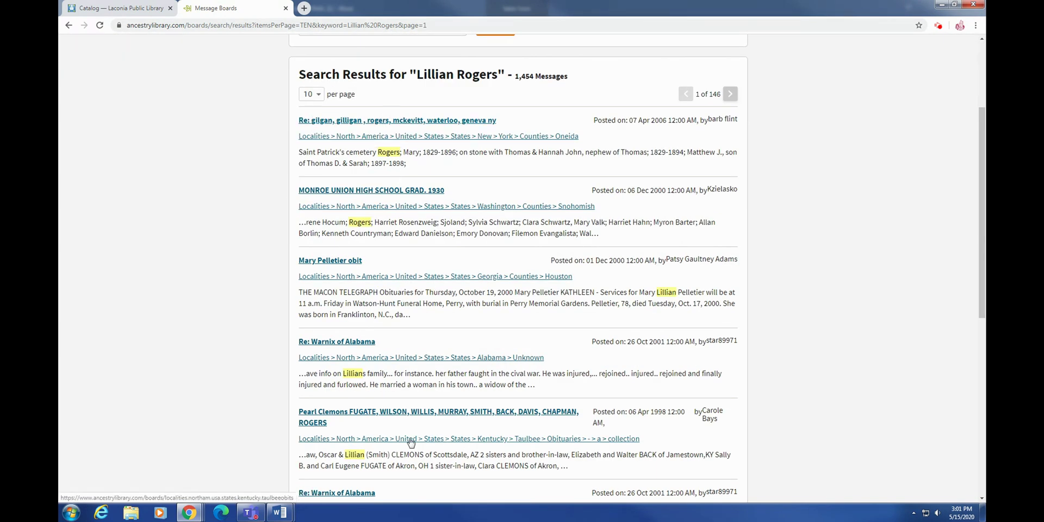
{"action": "scroll", "coordinate": [423, 286], "scroll_direction": "up", "scroll_amount": 1}
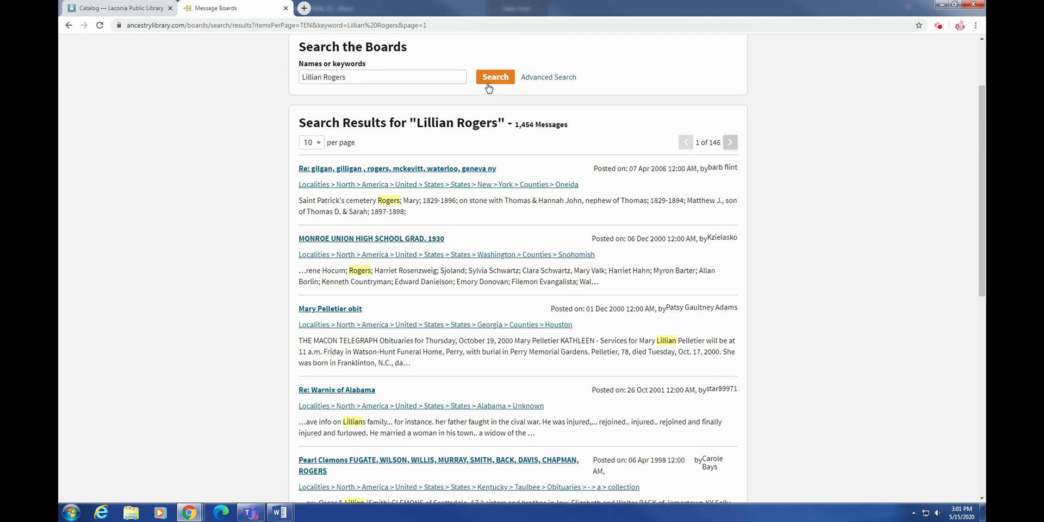
{"action": "scroll", "coordinate": [605, 357], "scroll_direction": "down", "scroll_amount": 4}
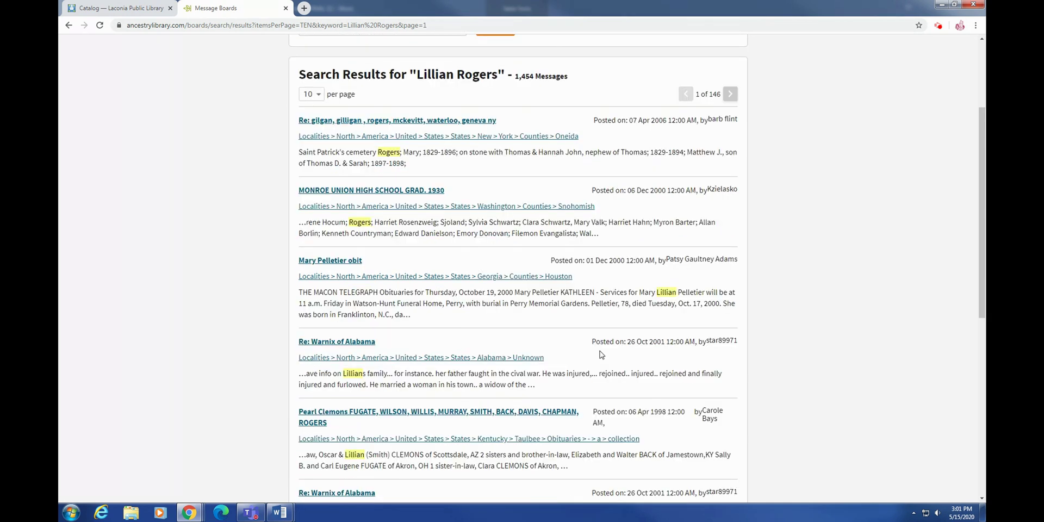
{"action": "scroll", "coordinate": [592, 349], "scroll_direction": "down", "scroll_amount": 1}
{"action": "scroll", "coordinate": [490, 299], "scroll_direction": "up", "scroll_amount": 5}
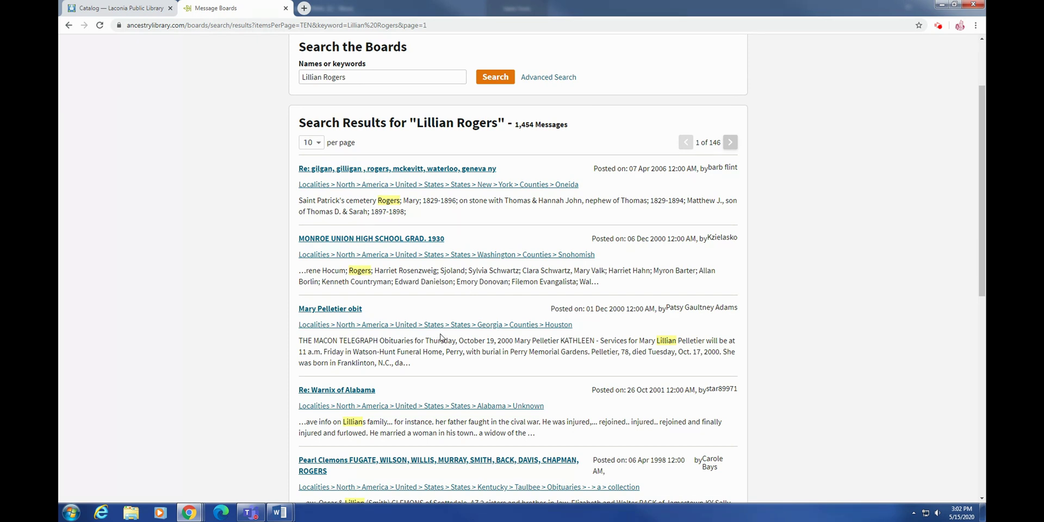
{"action": "scroll", "coordinate": [455, 337], "scroll_direction": "up", "scroll_amount": 2}
{"action": "left_click", "coordinate": [285, 43]}
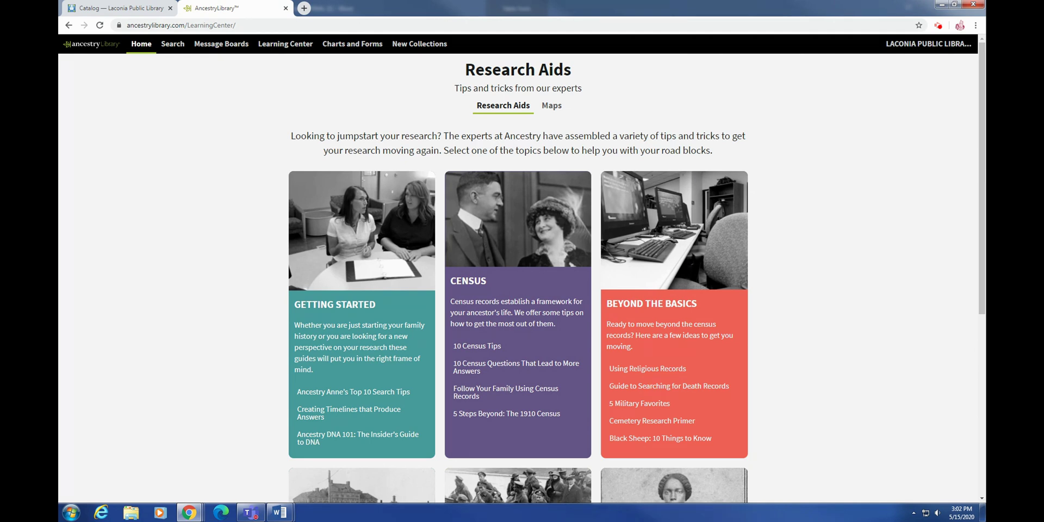
Step: Scroll the Research Aids page and switch to the U.S. state research guides map
{"action": "scroll", "coordinate": [815, 354], "scroll_direction": "down", "scroll_amount": 1}
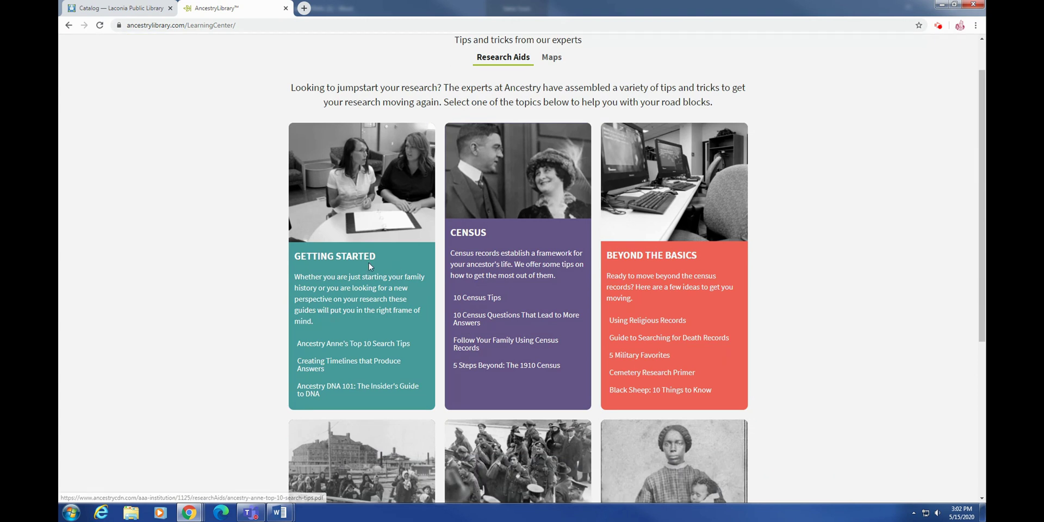
{"action": "scroll", "coordinate": [803, 415], "scroll_direction": "down", "scroll_amount": 5}
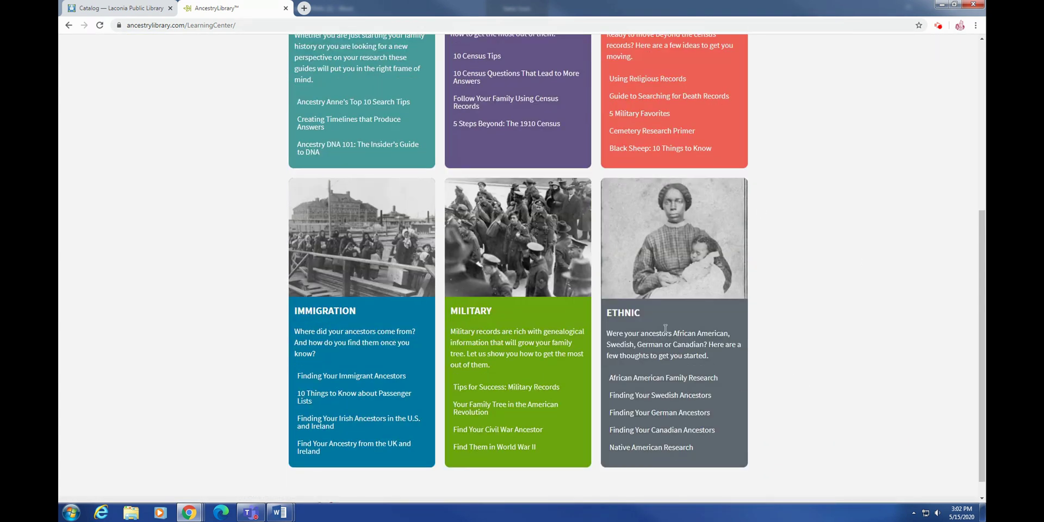
{"action": "scroll", "coordinate": [722, 314], "scroll_direction": "up", "scroll_amount": 1}
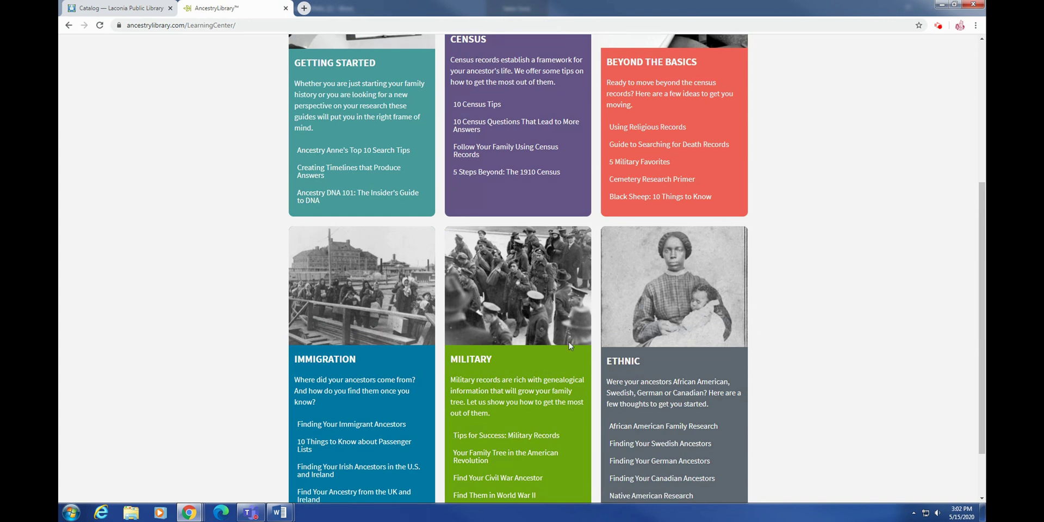
{"action": "scroll", "coordinate": [568, 340], "scroll_direction": "up", "scroll_amount": 5}
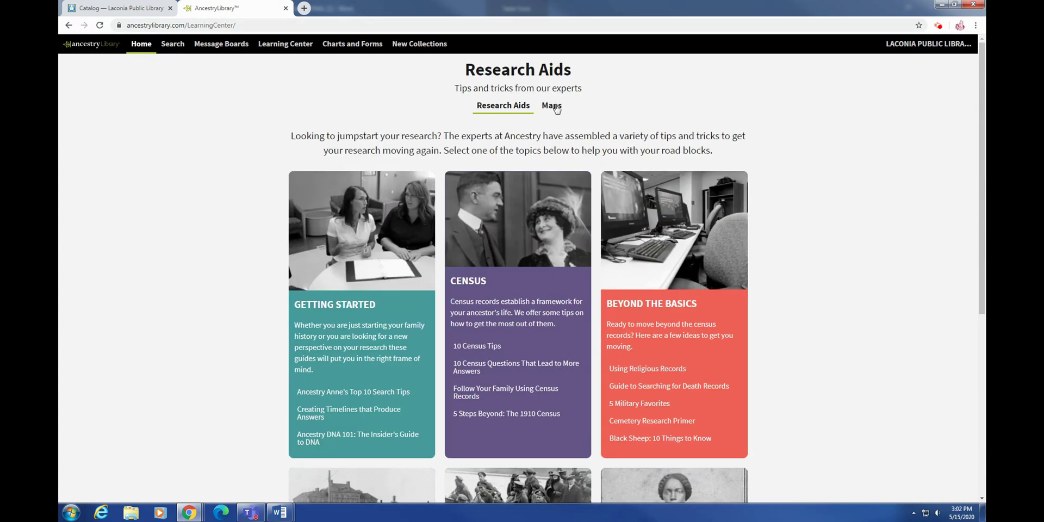
{"action": "left_click", "coordinate": [551, 106]}
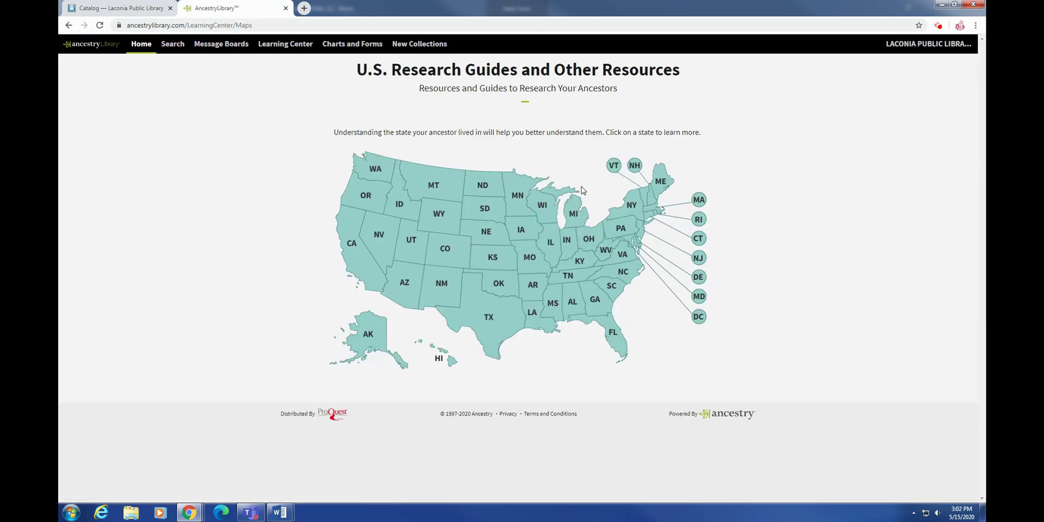
Step: Look over New Mexico's research guides and county map pop-up
{"action": "left_click", "coordinate": [451, 278]}
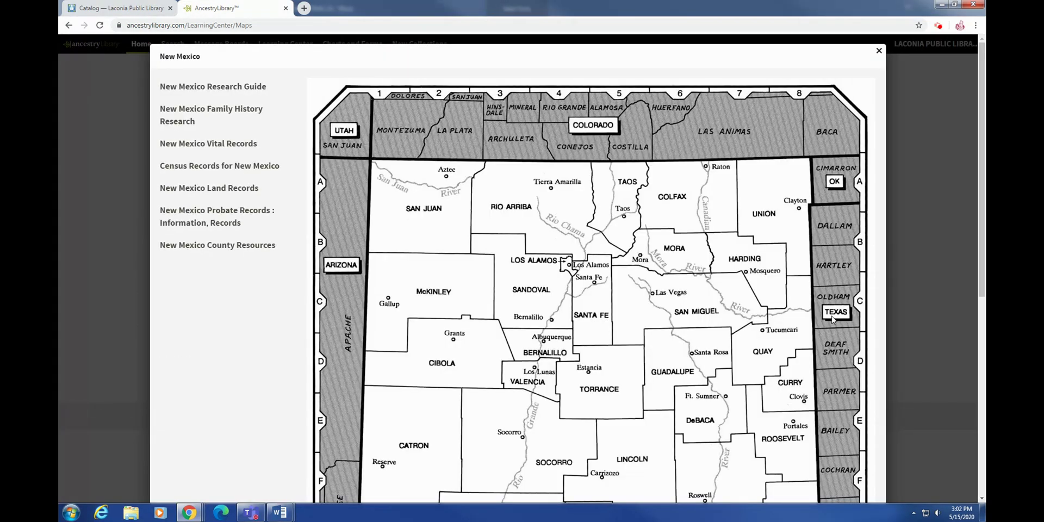
{"action": "scroll", "coordinate": [834, 319], "scroll_direction": "down", "scroll_amount": 1}
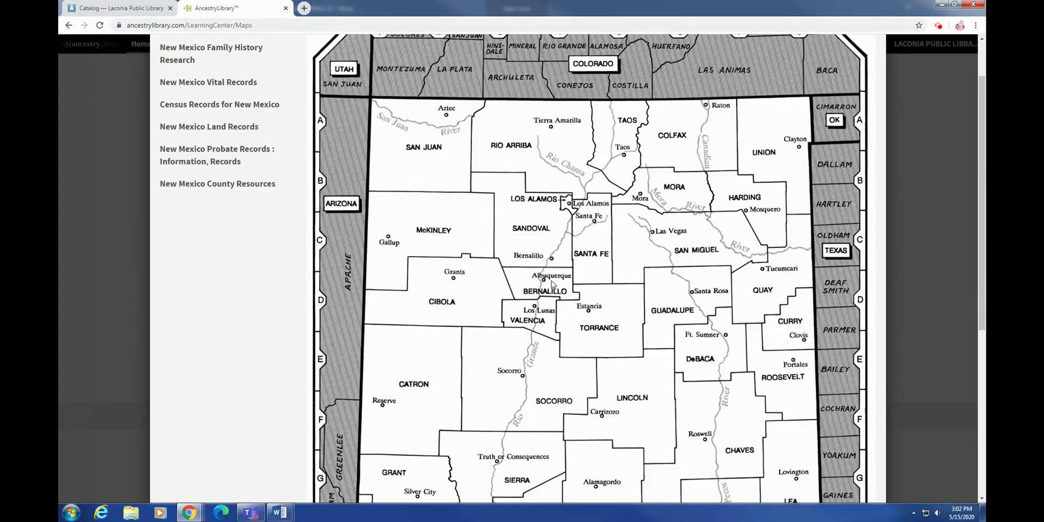
{"action": "scroll", "coordinate": [552, 283], "scroll_direction": "up", "scroll_amount": 1}
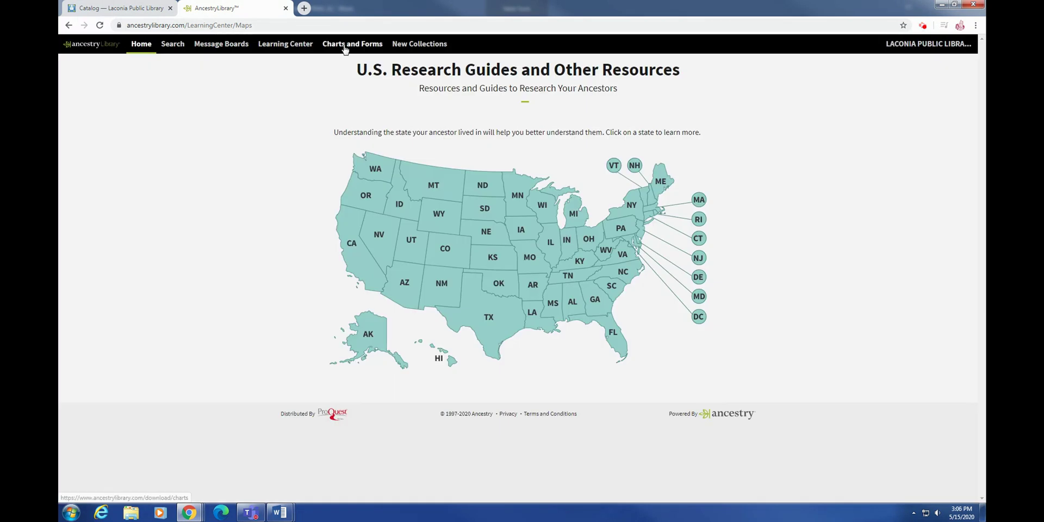
{"action": "left_click", "coordinate": [344, 46]}
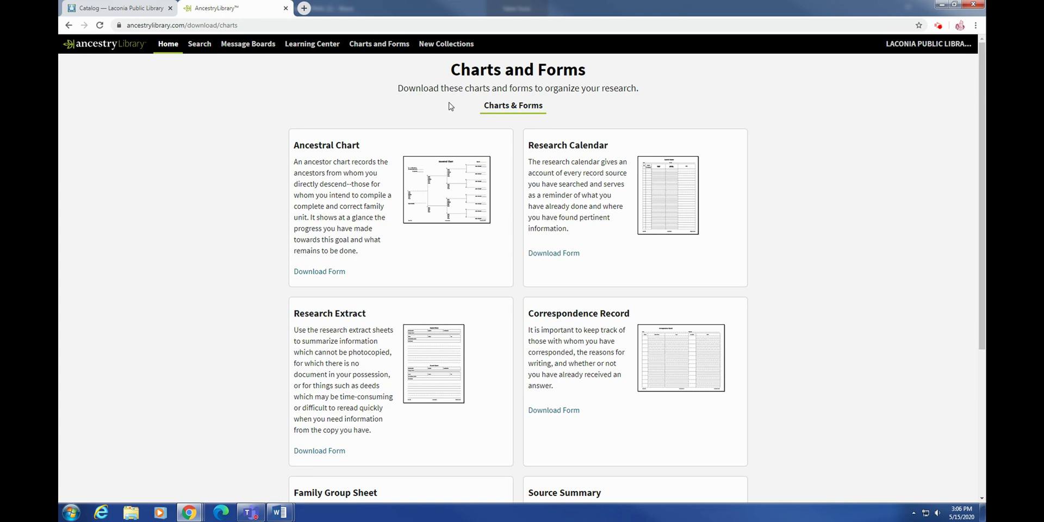
Step: Preview the Research Calendar form as a PDF, then close the PDF
{"action": "scroll", "coordinate": [521, 219], "scroll_direction": "down", "scroll_amount": 1}
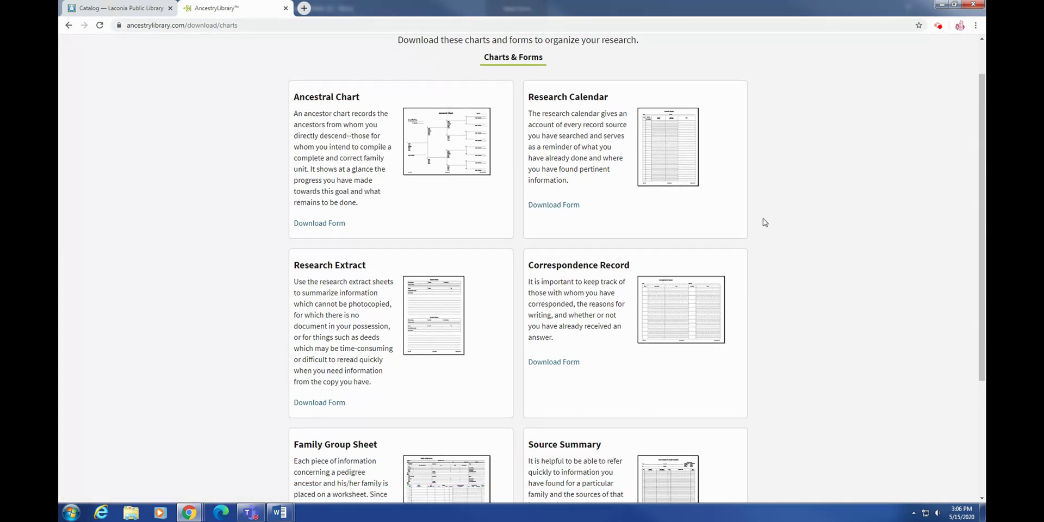
{"action": "left_click", "coordinate": [550, 206]}
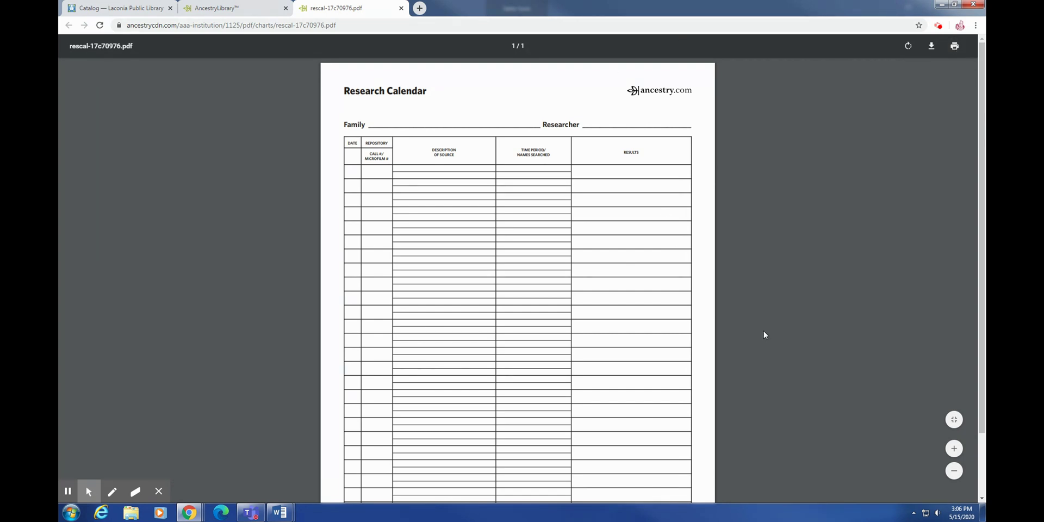
{"action": "left_click", "coordinate": [401, 8]}
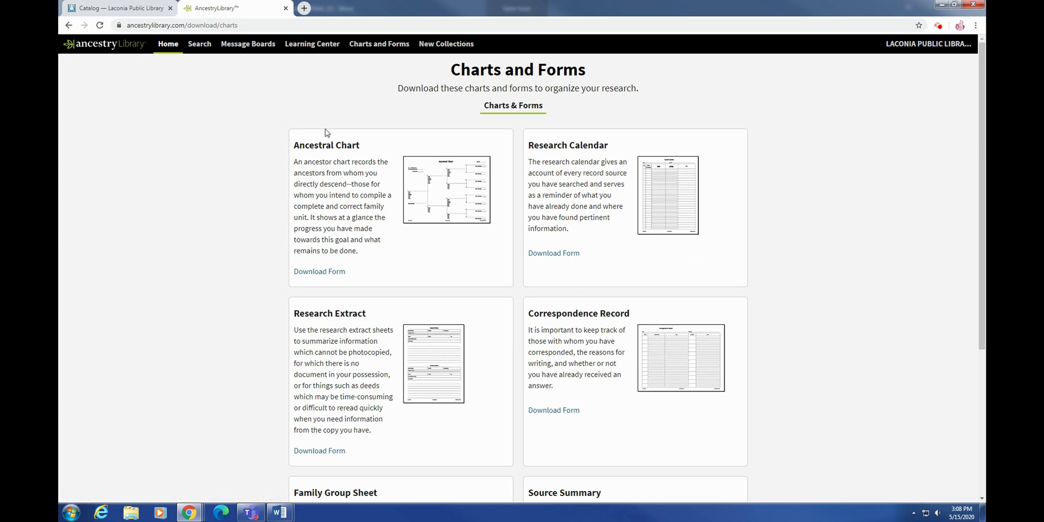
Step: Browse the remaining downloadable forms, then go to the Card Catalog of record collections
{"action": "scroll", "coordinate": [556, 103], "scroll_direction": "down", "scroll_amount": 1}
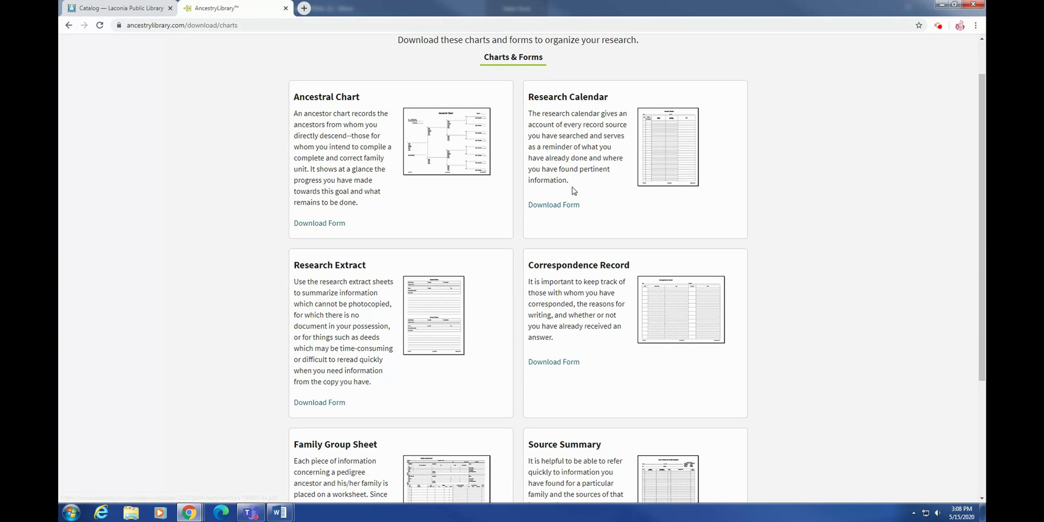
{"action": "scroll", "coordinate": [412, 289], "scroll_direction": "down", "scroll_amount": 1}
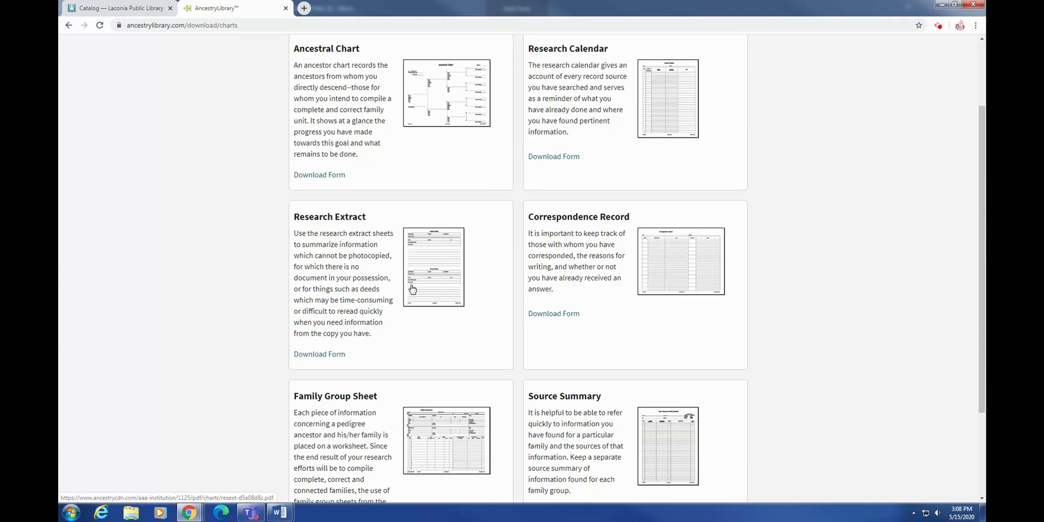
{"action": "scroll", "coordinate": [441, 313], "scroll_direction": "down", "scroll_amount": 1}
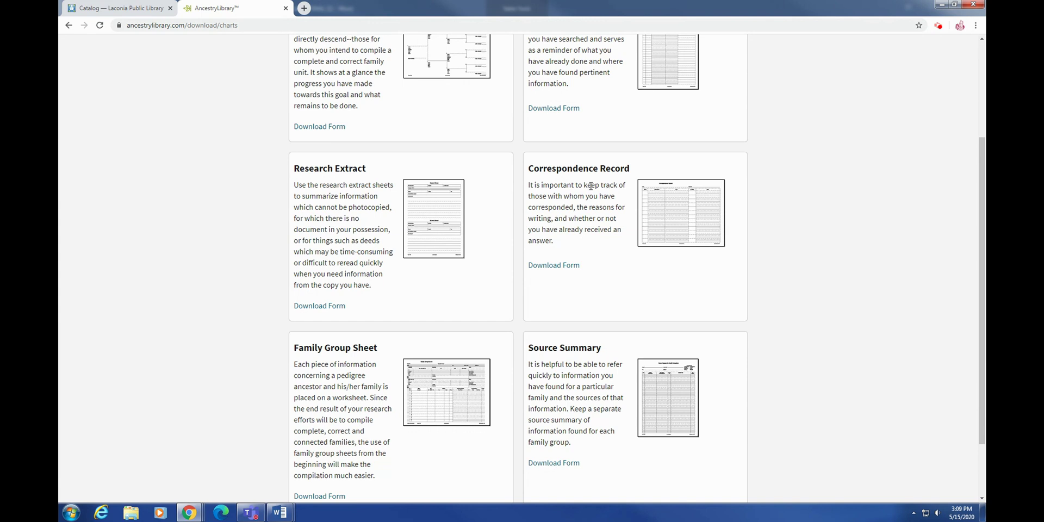
{"action": "scroll", "coordinate": [337, 369], "scroll_direction": "down", "scroll_amount": 1}
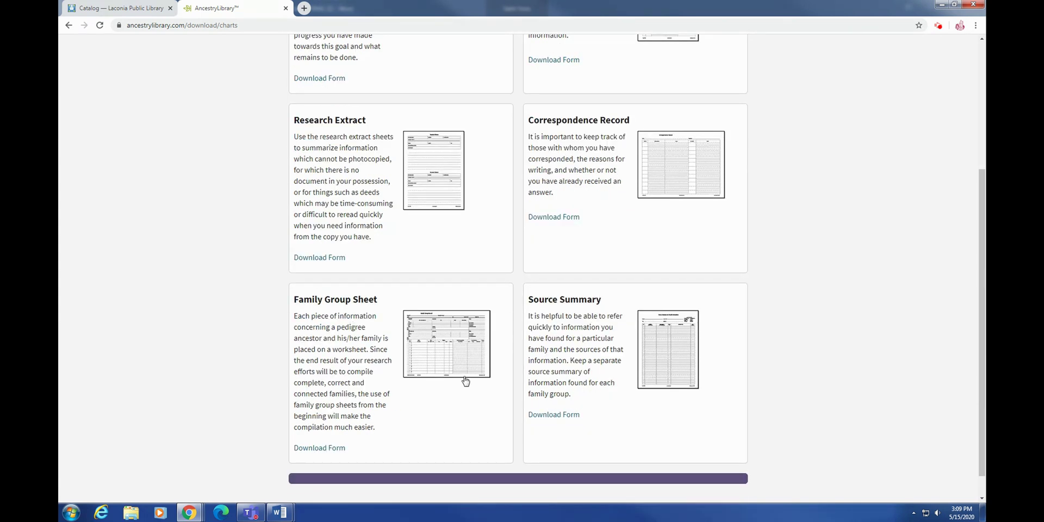
{"action": "scroll", "coordinate": [567, 325], "scroll_direction": "down", "scroll_amount": 1}
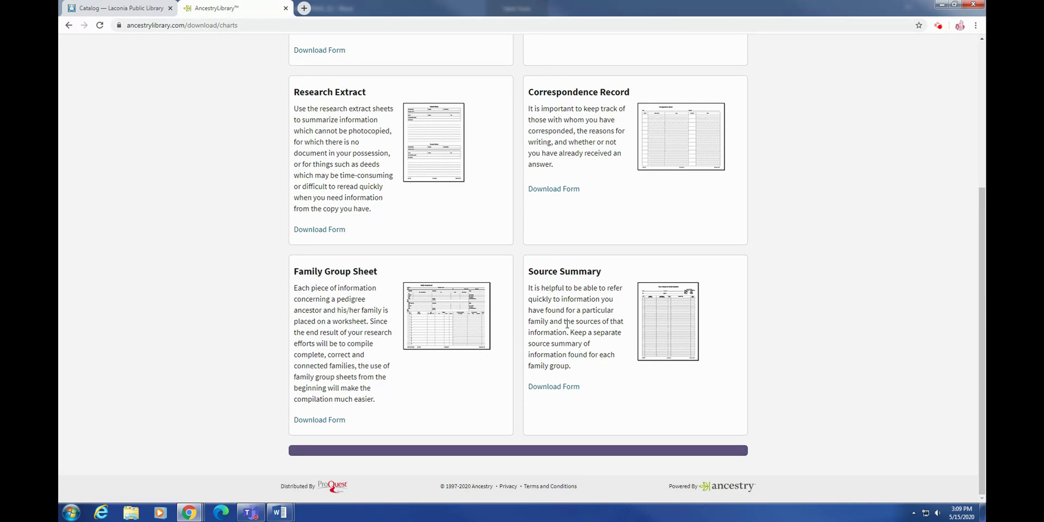
{"action": "scroll", "coordinate": [567, 324], "scroll_direction": "up", "scroll_amount": 5}
{"action": "left_click", "coordinate": [446, 44]}
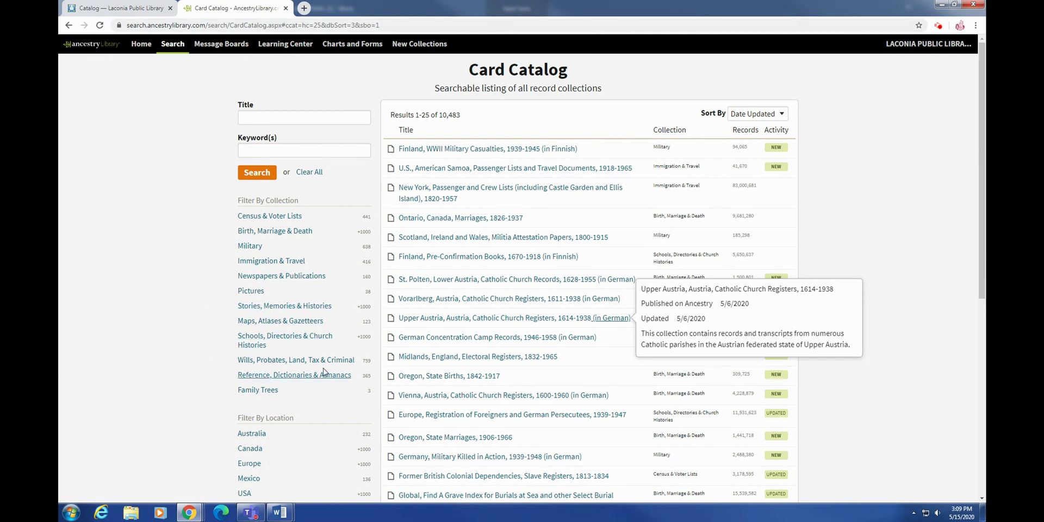
Step: Scroll down and back up through page 1 of the Card Catalog's 10,483 record collections
{"action": "scroll", "coordinate": [263, 289], "scroll_direction": "down", "scroll_amount": 2}
{"action": "scroll", "coordinate": [219, 343], "scroll_direction": "down", "scroll_amount": 4}
{"action": "scroll", "coordinate": [220, 389], "scroll_direction": "down", "scroll_amount": 1}
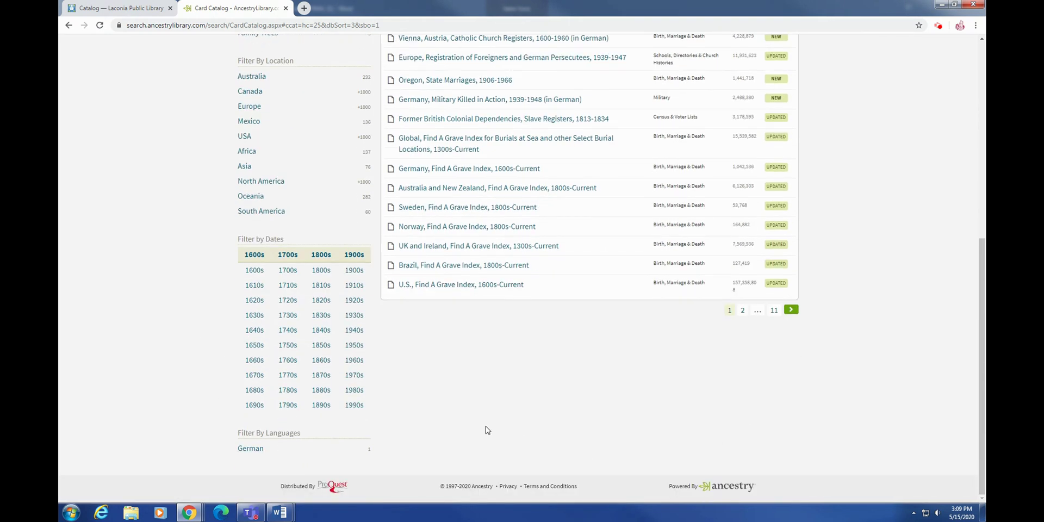
{"action": "scroll", "coordinate": [487, 430], "scroll_direction": "up", "scroll_amount": 2}
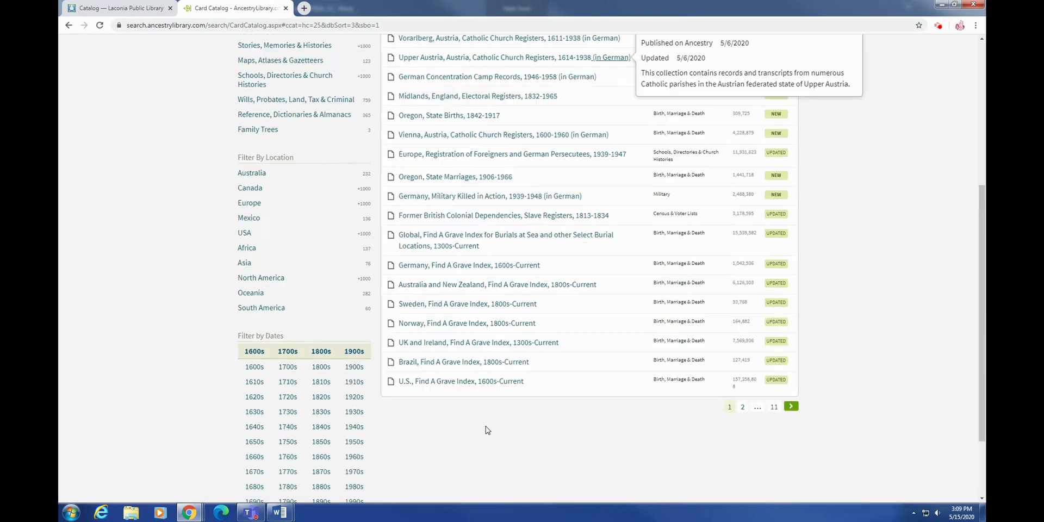
{"action": "scroll", "coordinate": [487, 429], "scroll_direction": "up", "scroll_amount": 5}
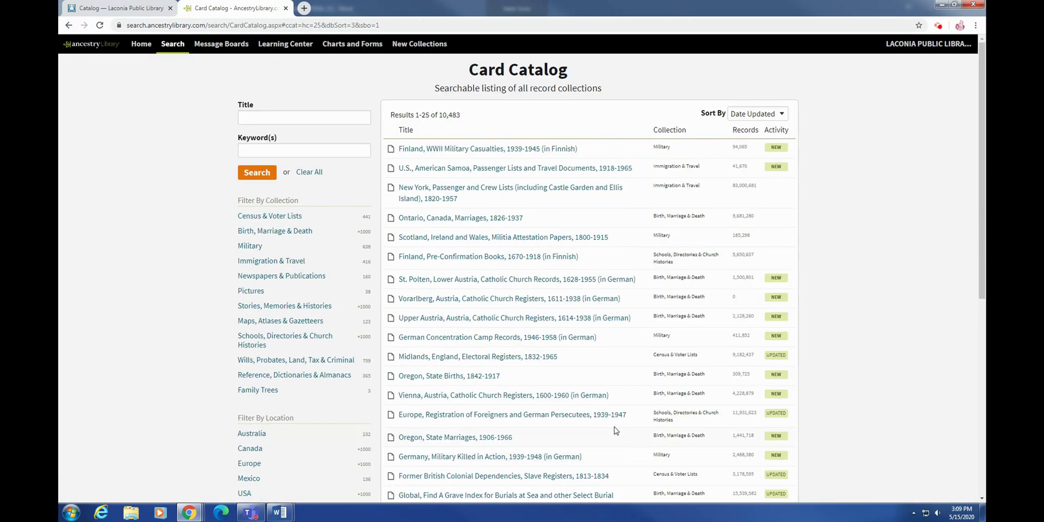